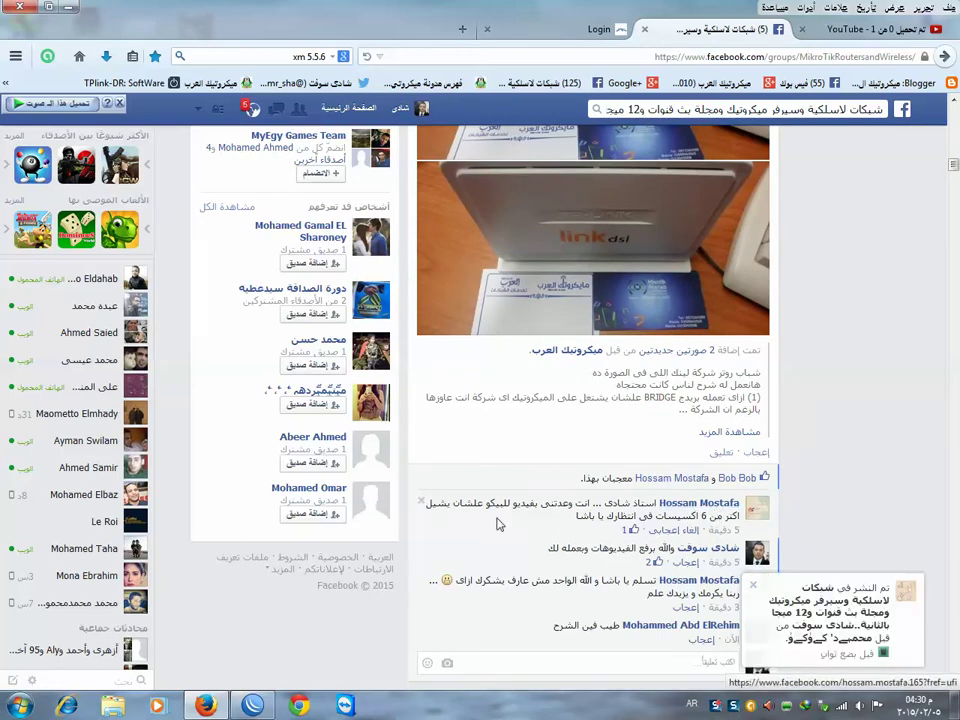
Highlight "6 اكسيسات" in the group comment asking for support for more than six access points
click(699, 503)
drag(710, 516, 656, 516)
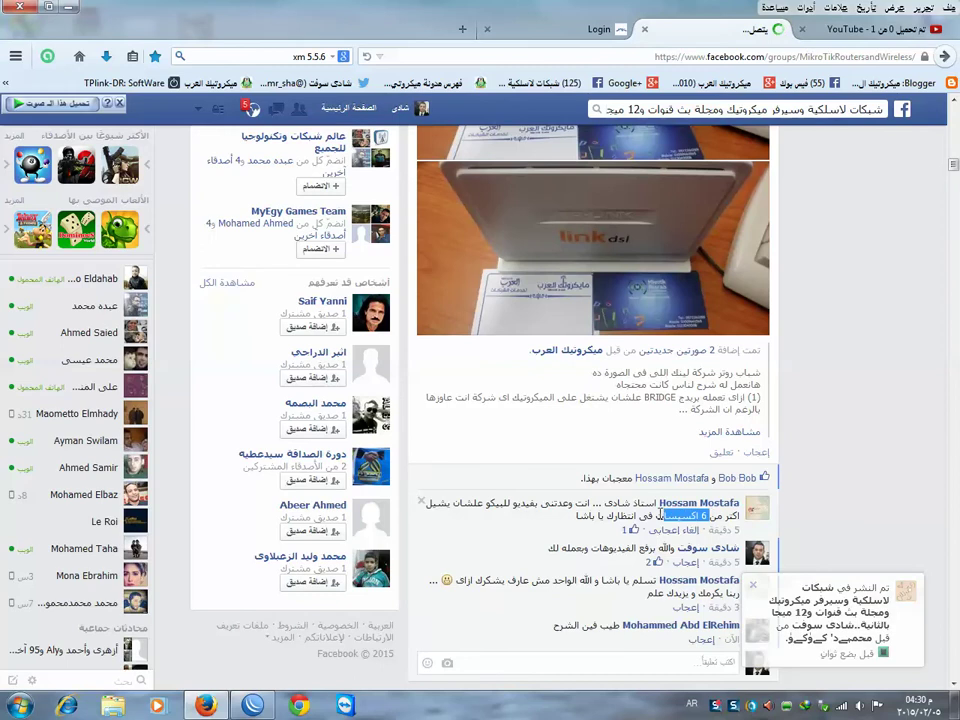
Log in to the airOS device at 192.168.1.20 with the administrator username and password, letting the browser remember the password
click(561, 35)
click(527, 206)
click(531, 222)
click(533, 224)
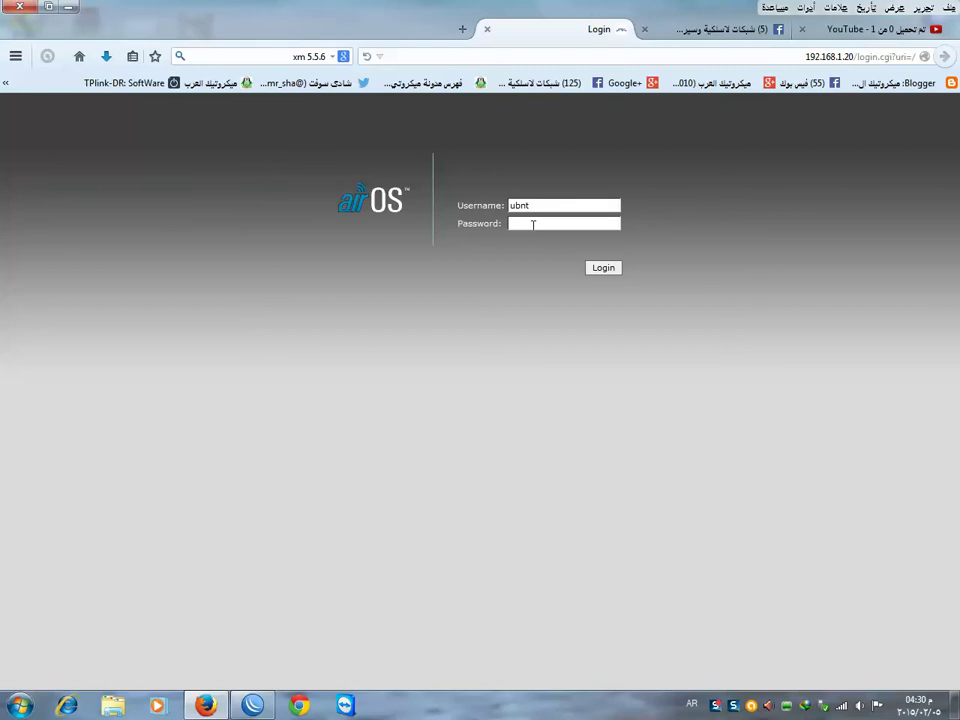
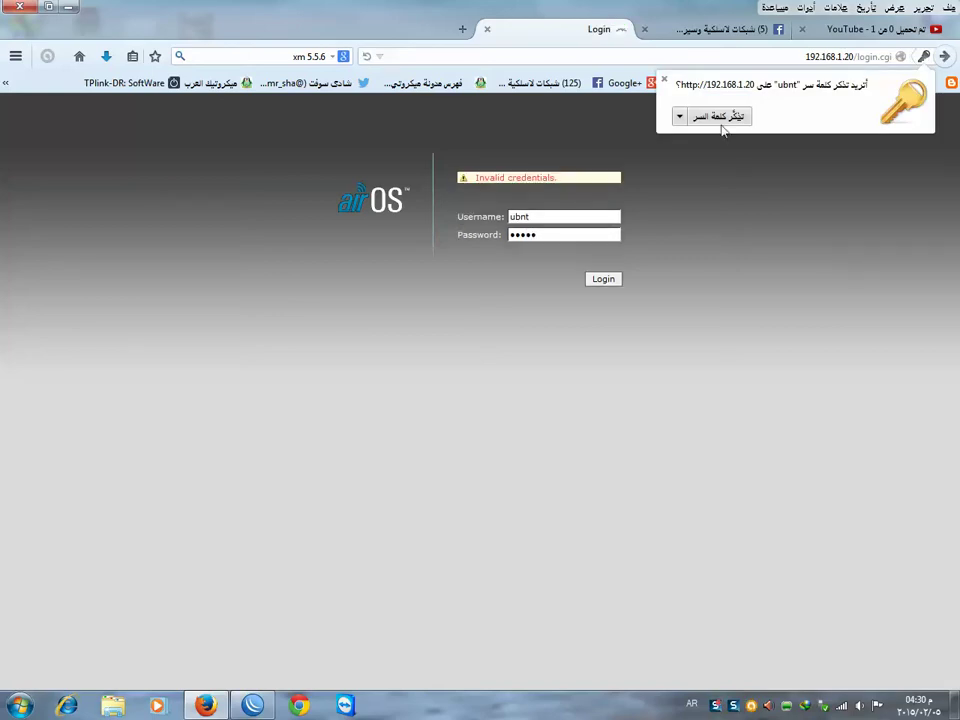
click(719, 118)
double_click(543, 235)
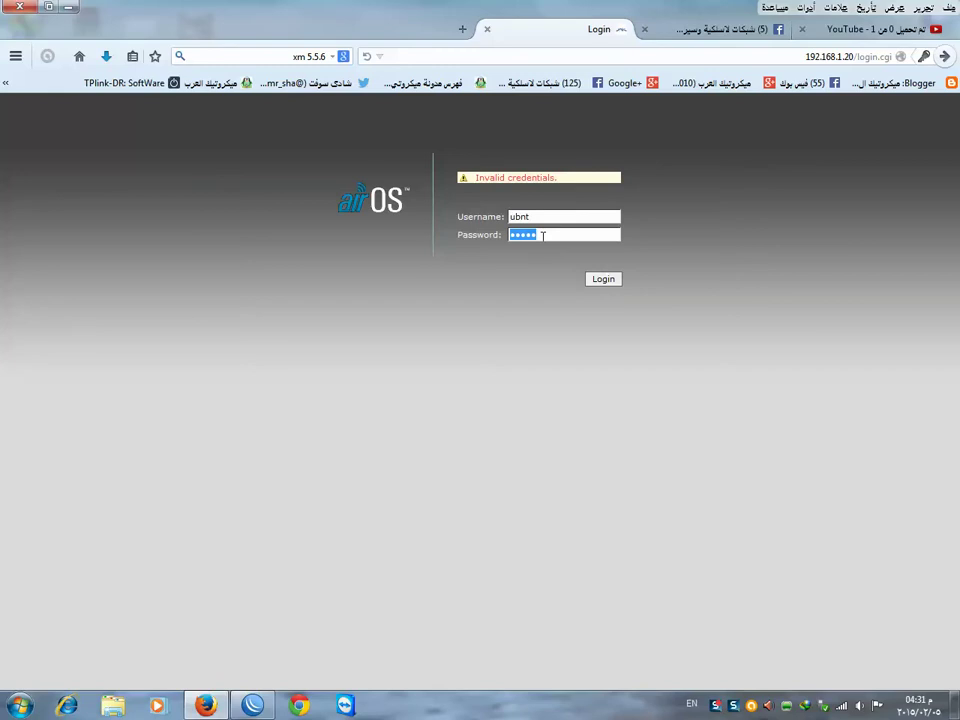
text(u)
click(605, 279)
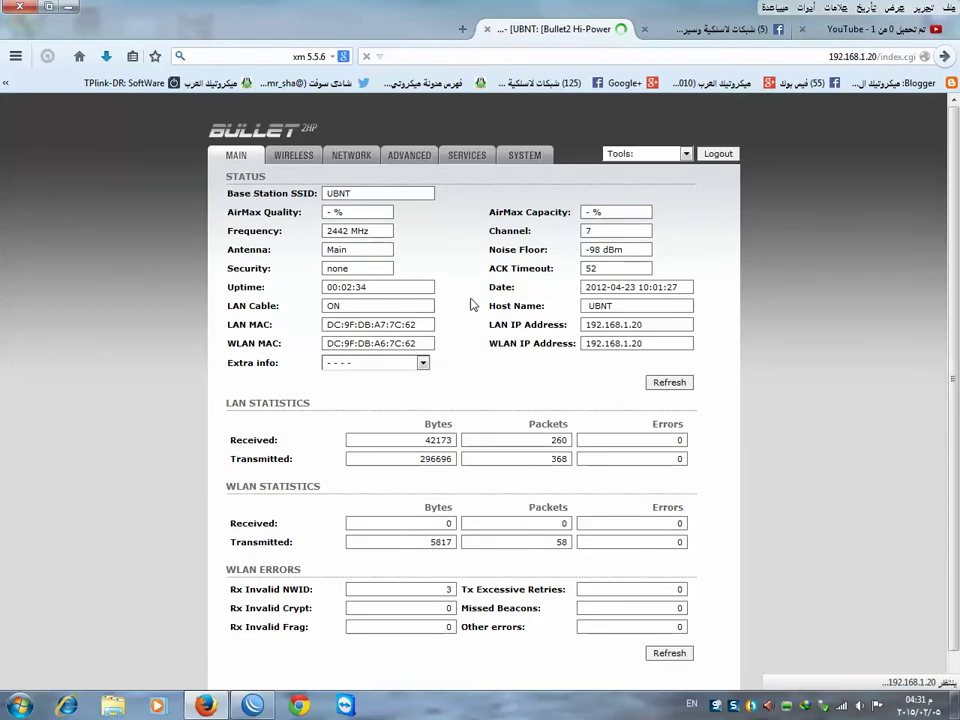
Examine the WDS Peers fields in the Bullet2 HP's wireless settings
click(290, 157)
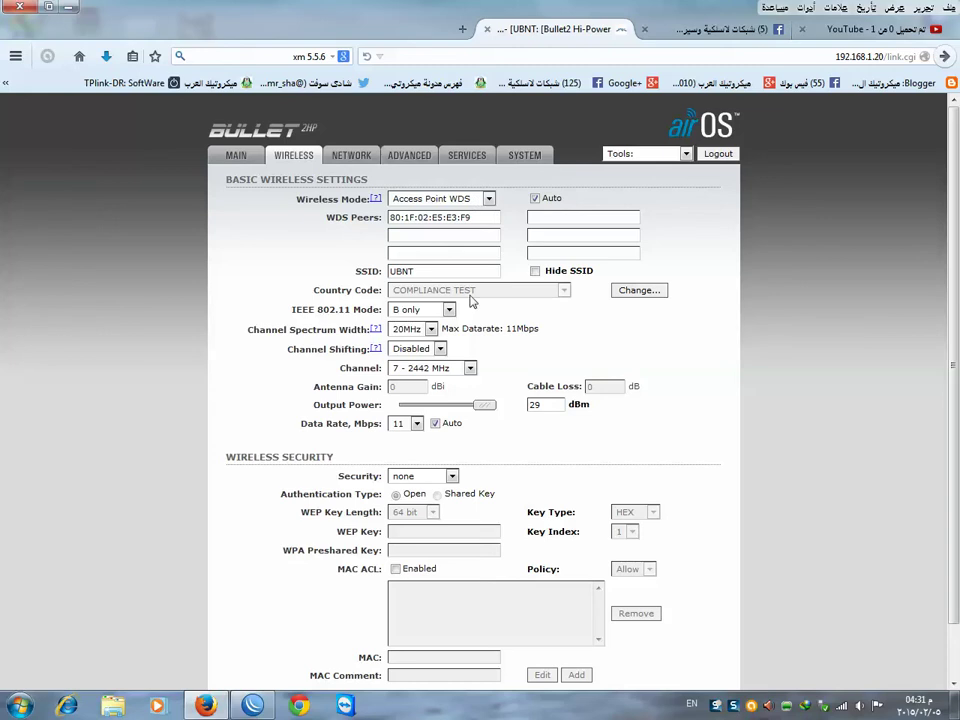
click(430, 234)
click(407, 236)
click(544, 236)
click(538, 217)
Download the device's backup configuration from its system settings, saving it as XS2-DC9FDBA67C62.cfg
click(535, 155)
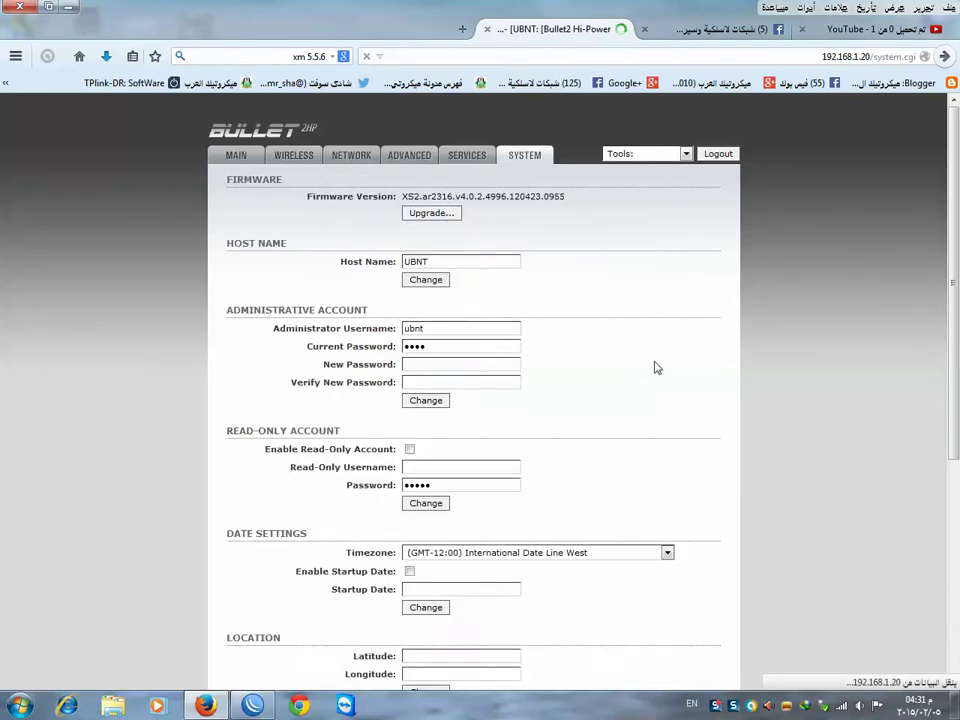
scroll(661, 422, down, 5)
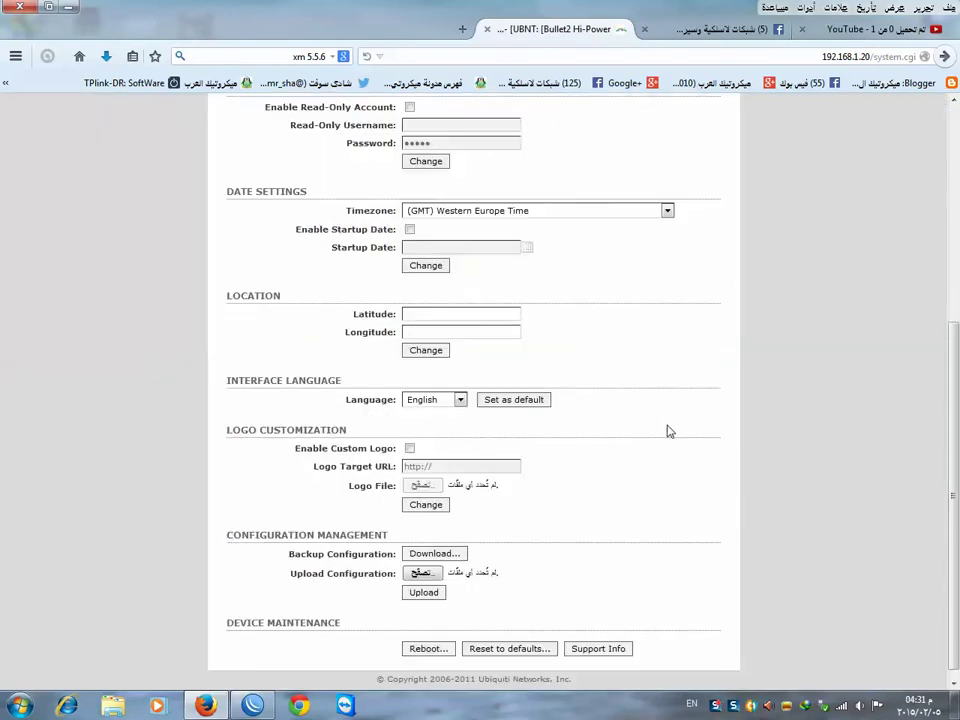
click(431, 563)
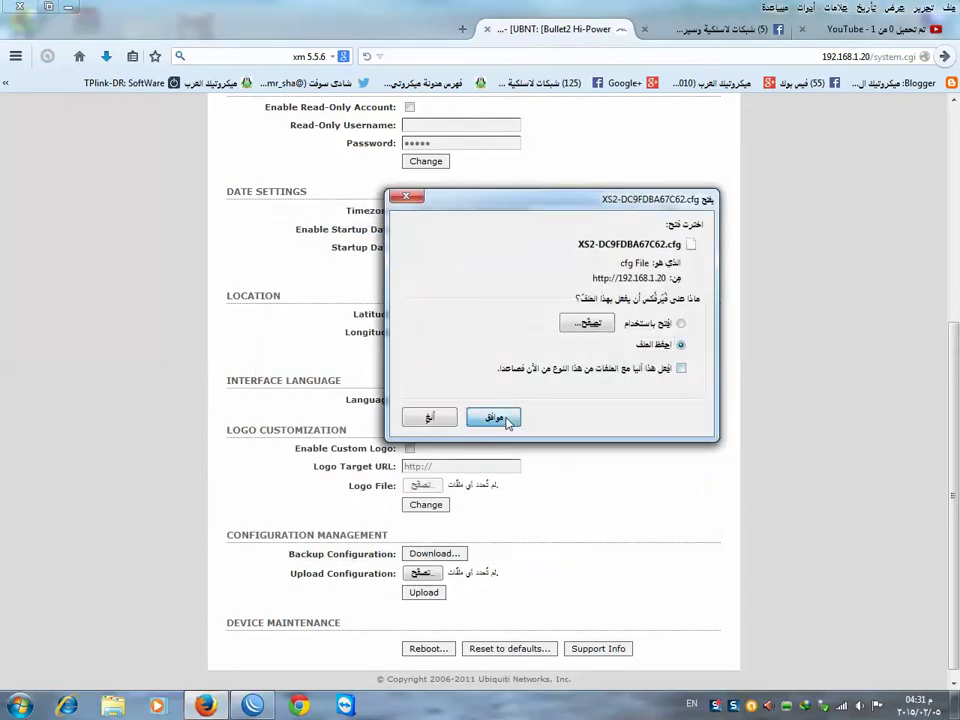
click(497, 418)
Move XS2-DC9FDBA67C62.cfg from the Downloads folder to the desktop
click(105, 62)
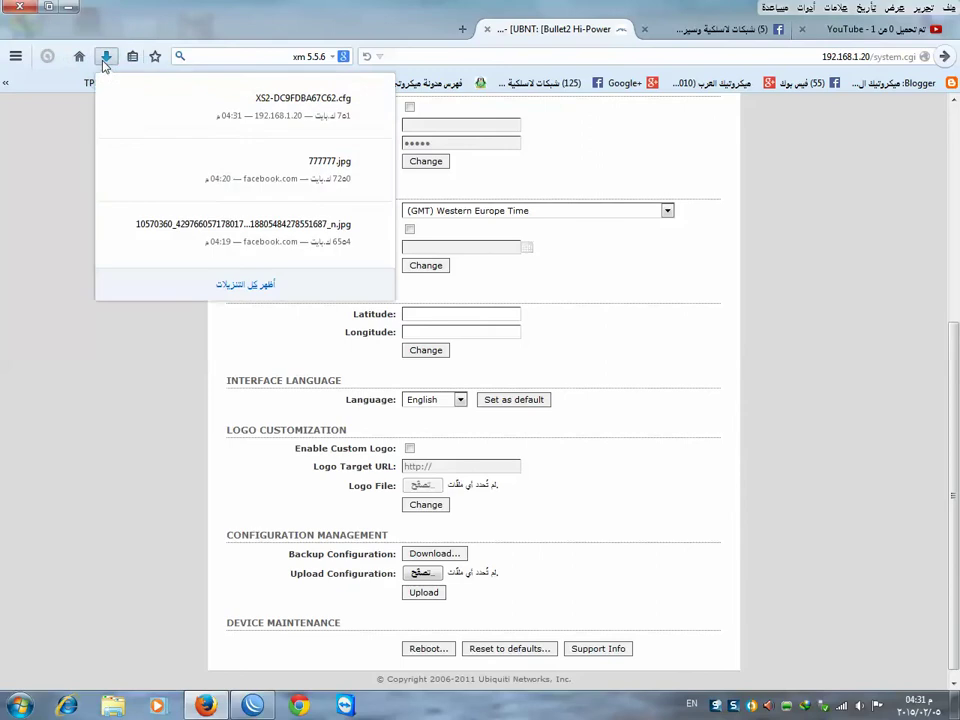
right_click(270, 121)
click(250, 112)
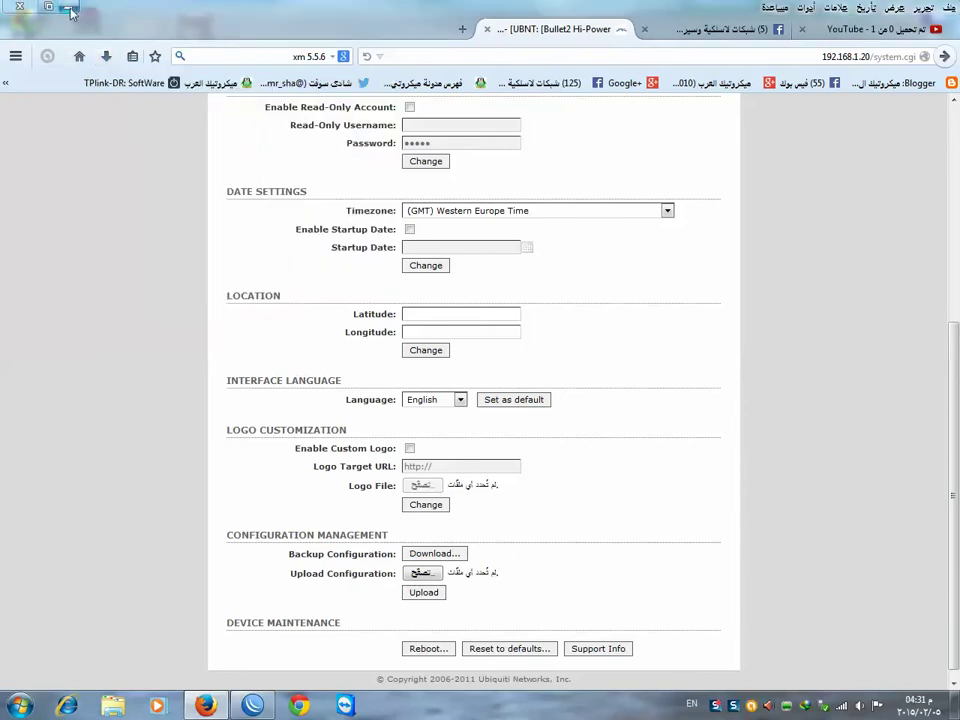
right_click(764, 185)
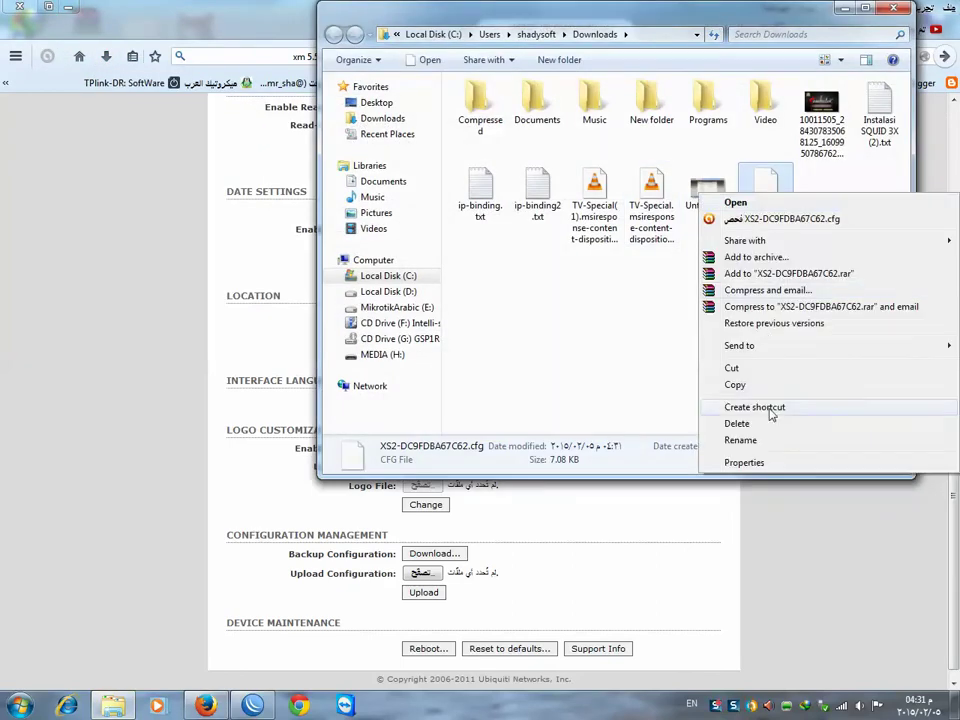
click(732, 368)
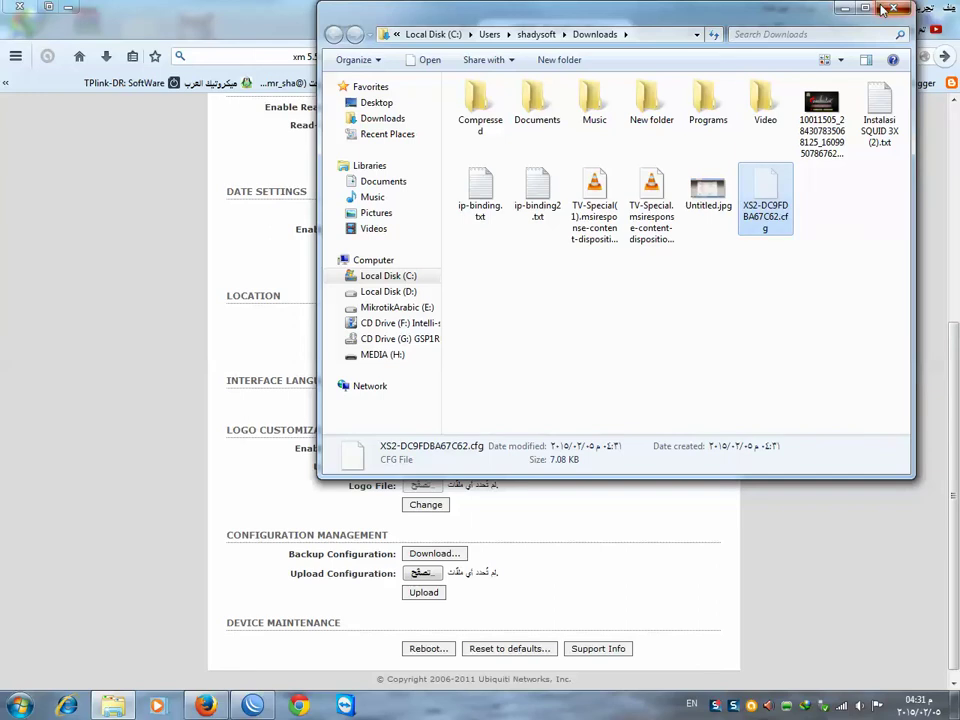
key(alt+Tab)
click(67, 8)
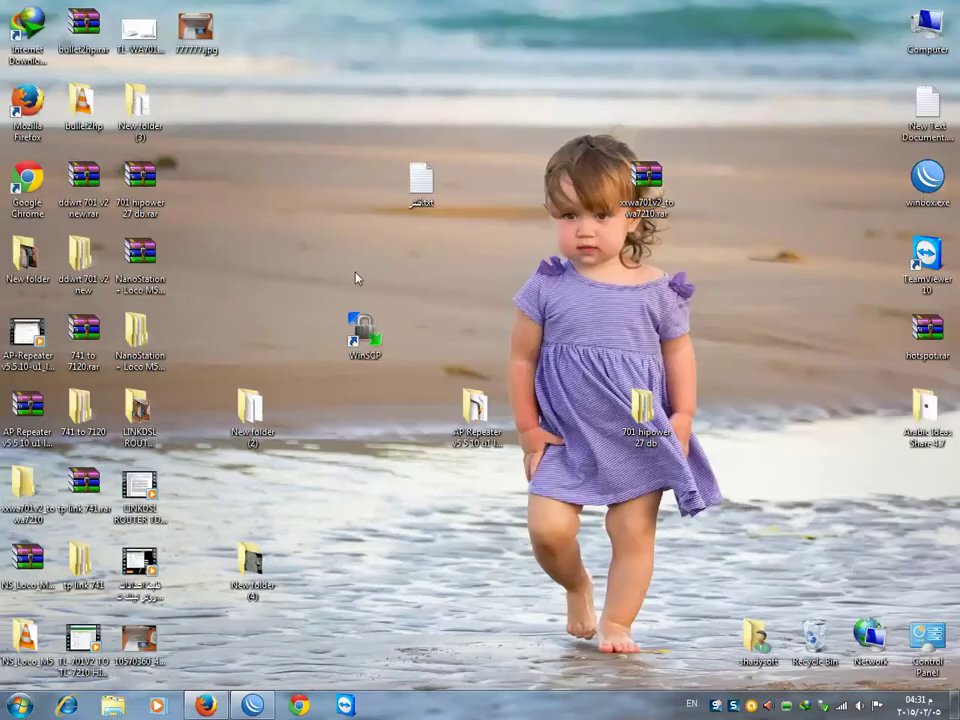
right_click(522, 274)
click(550, 342)
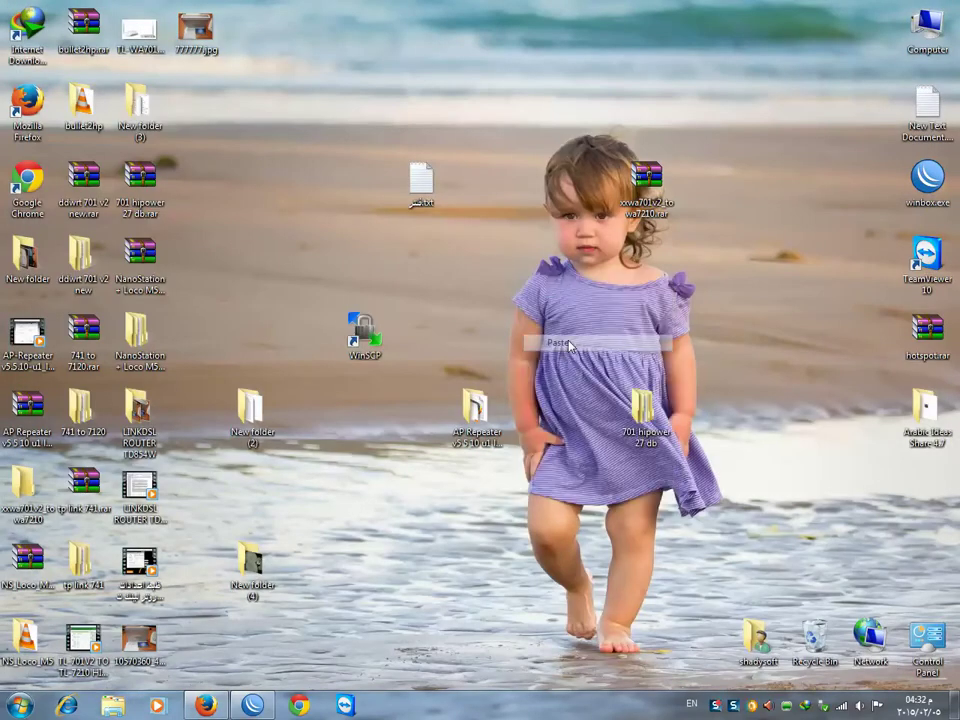
Open the XS2-DC9FDBA67C62.cfg file on the desktop with Notepad and maximize its window
right_click(533, 270)
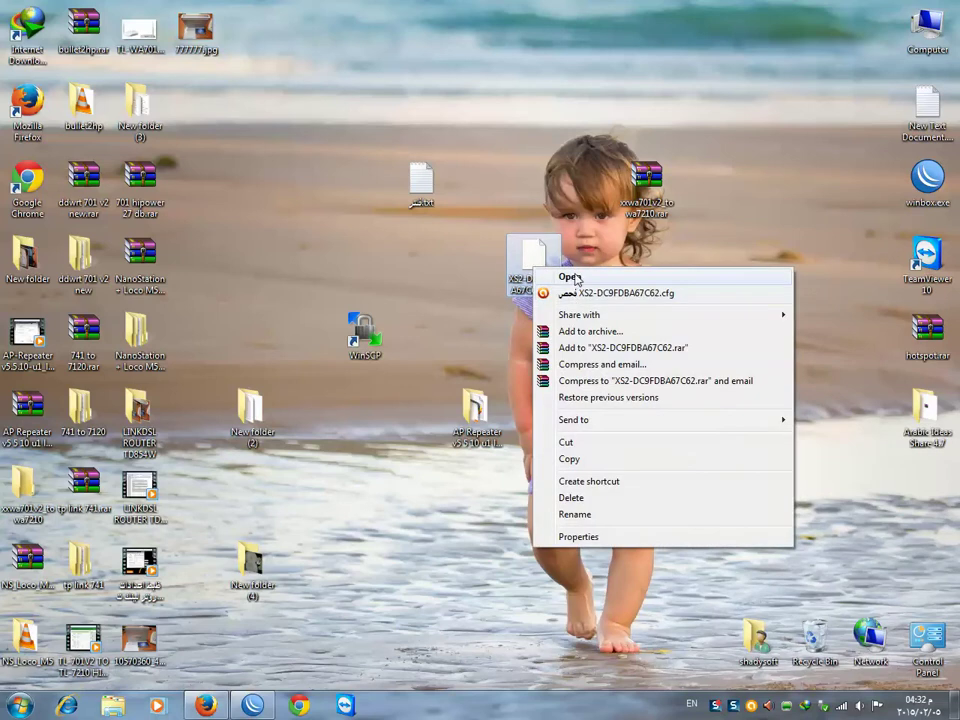
click(570, 276)
click(351, 394)
click(525, 421)
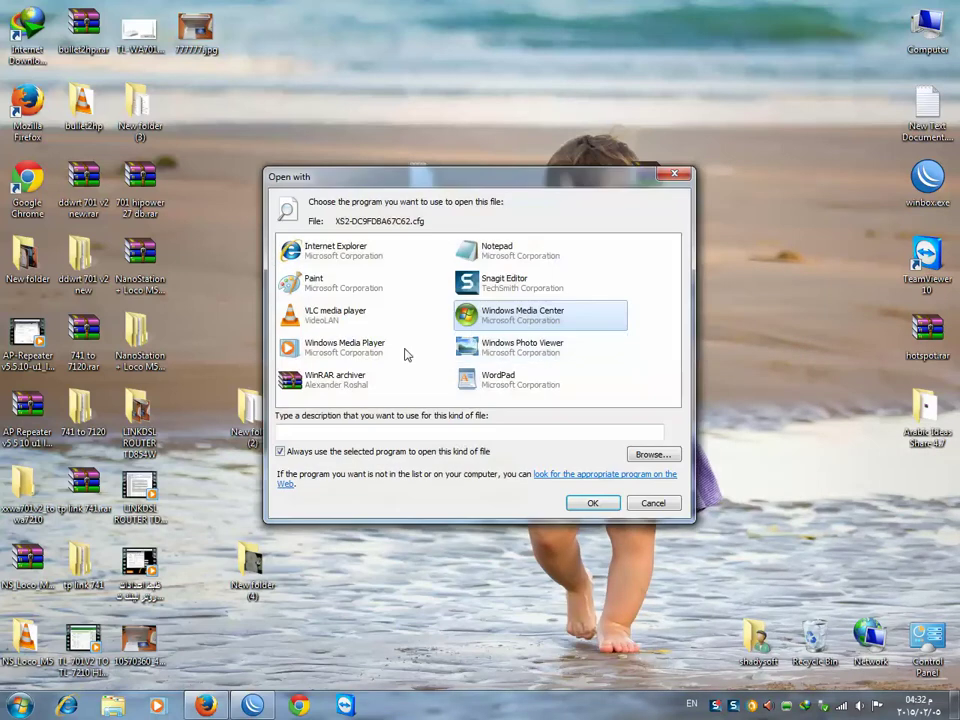
click(490, 252)
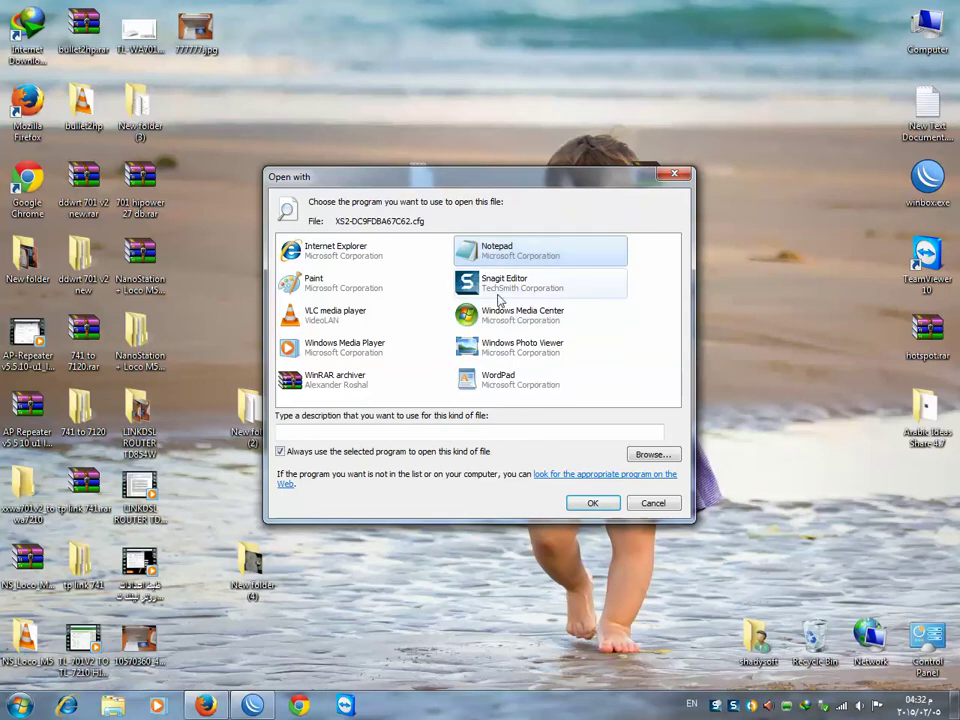
click(580, 504)
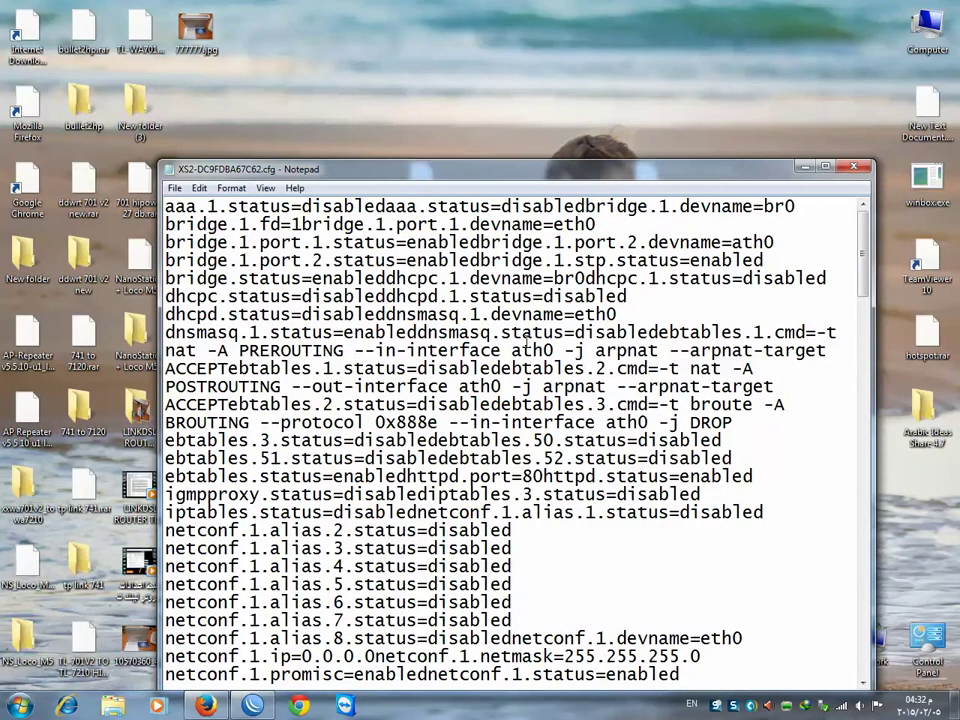
double_click(458, 175)
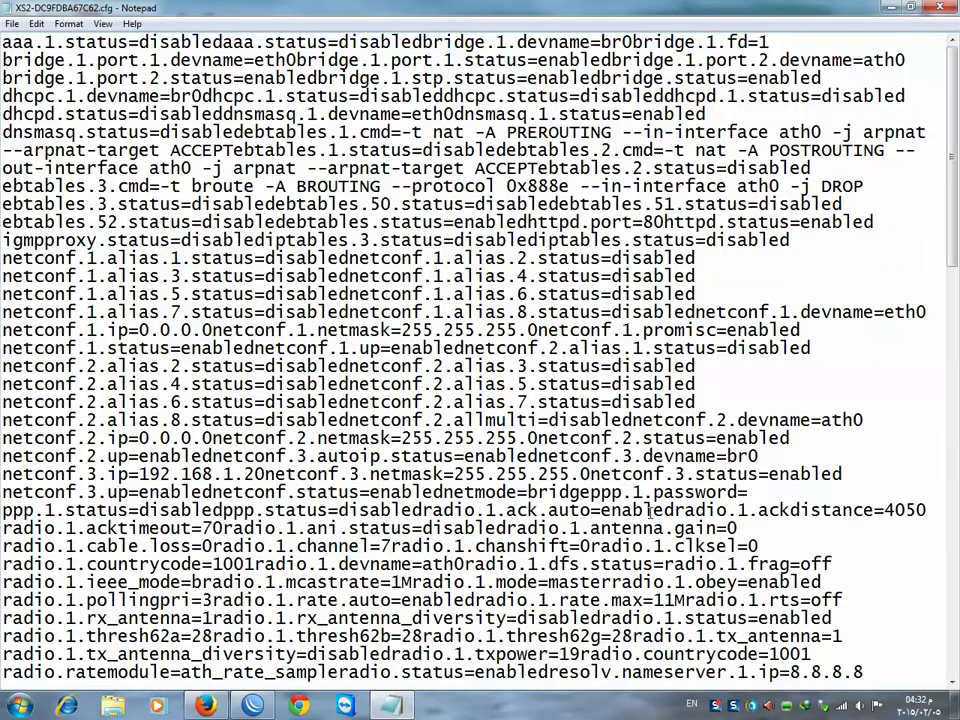
Read through the configuration text down to the wireless WDS peer entries near its end
scroll(668, 496, down, 12)
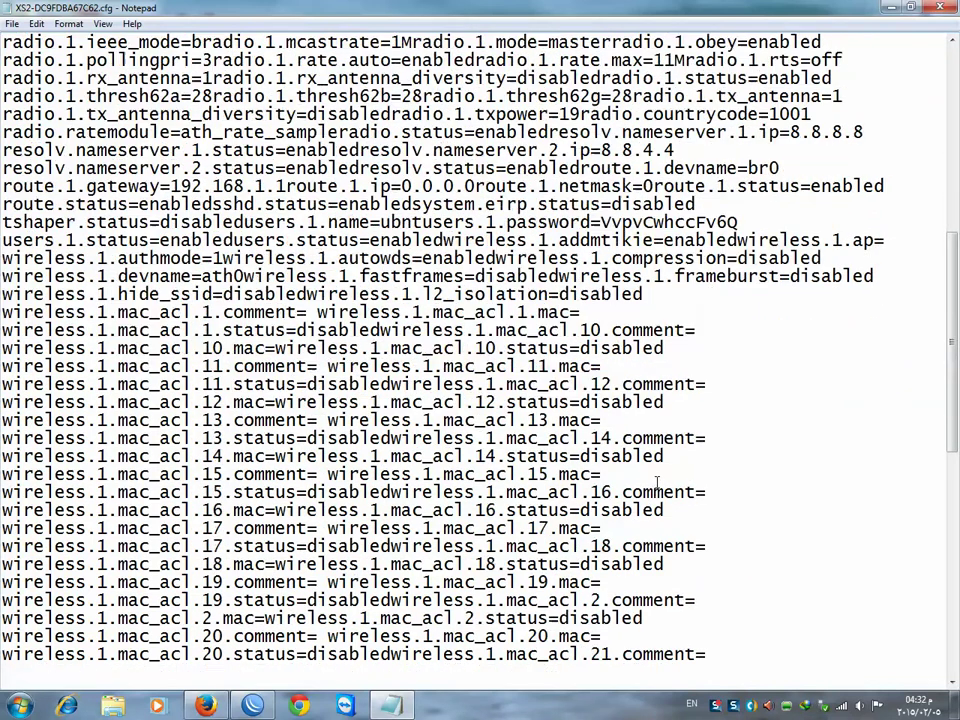
scroll(655, 480, down, 10)
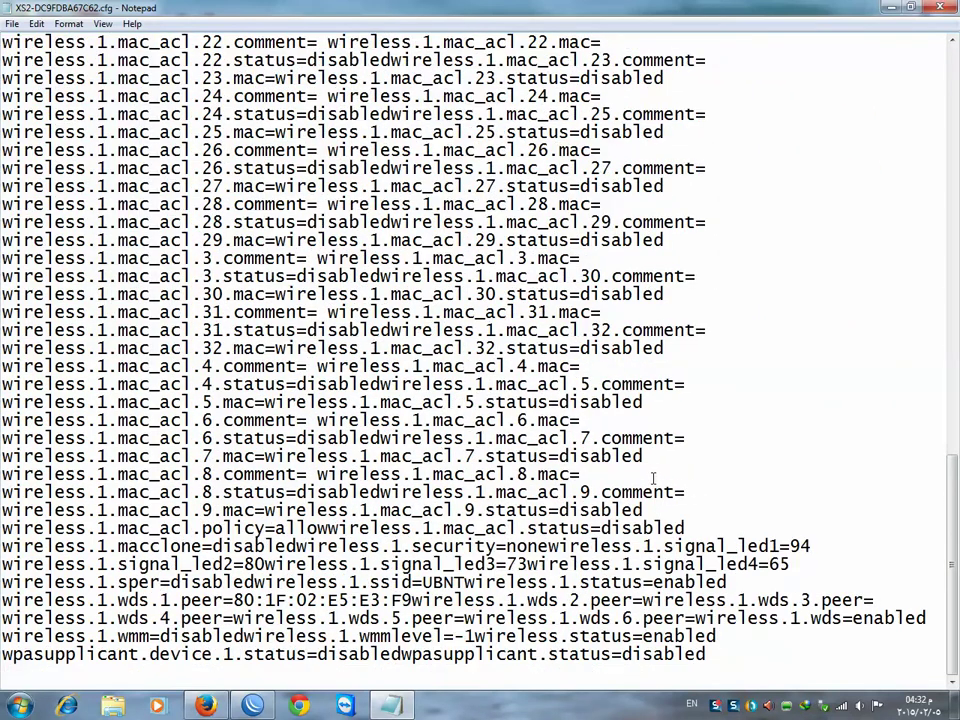
scroll(652, 478, up, 5)
scroll(652, 484, down, 5)
Check the configuration file's layout with Word Wrap off and on again, and close the file
click(68, 23)
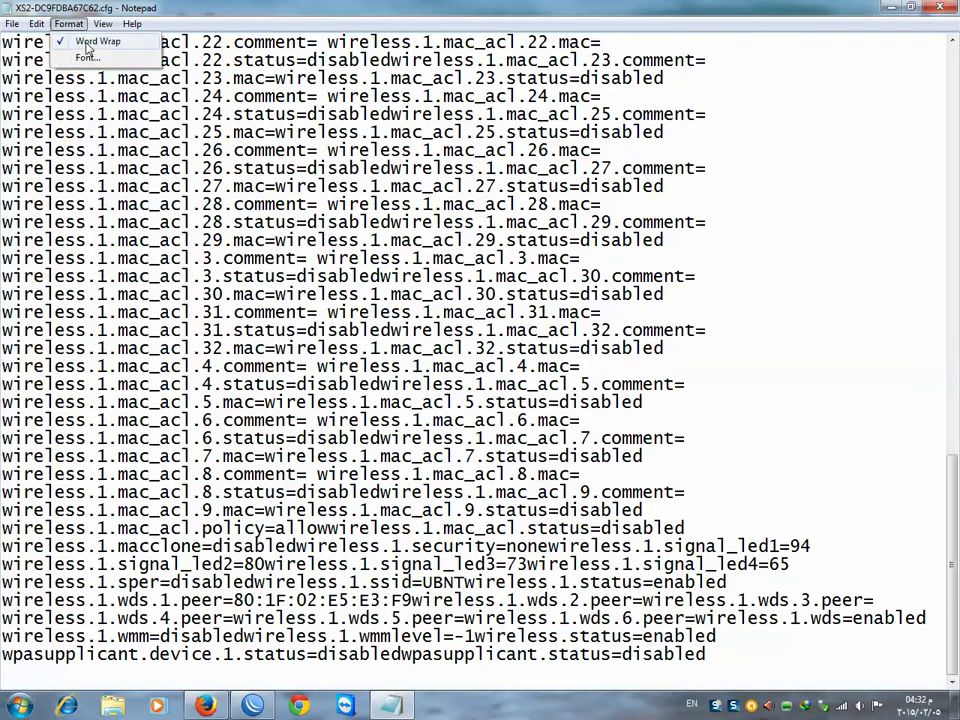
click(88, 42)
click(68, 23)
click(88, 42)
scroll(591, 484, down, 3)
scroll(591, 484, down, 20)
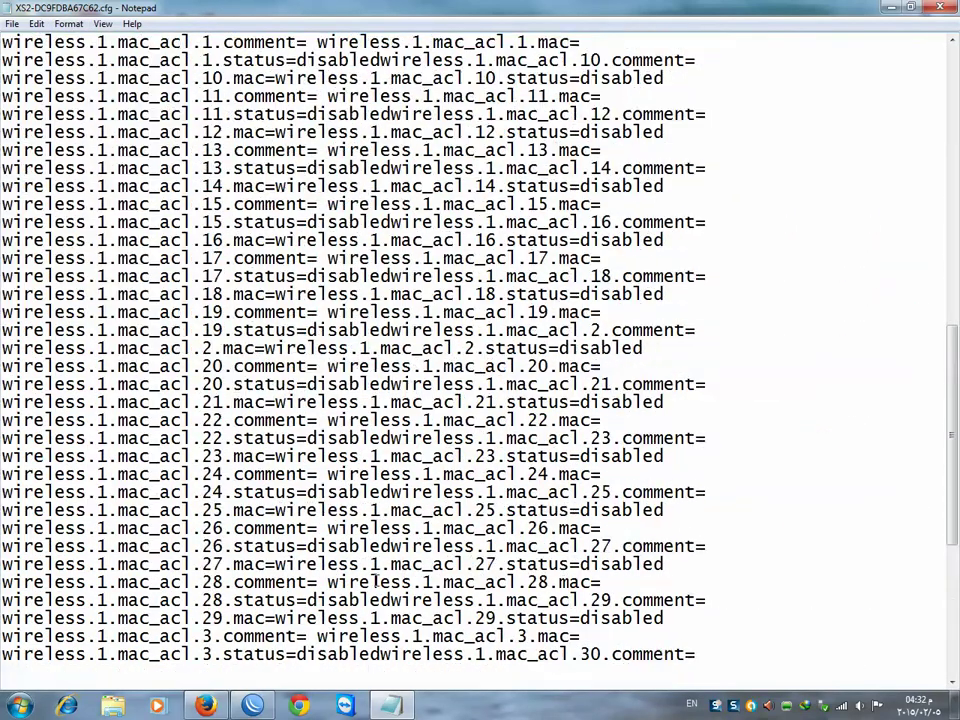
scroll(352, 581, up, 19)
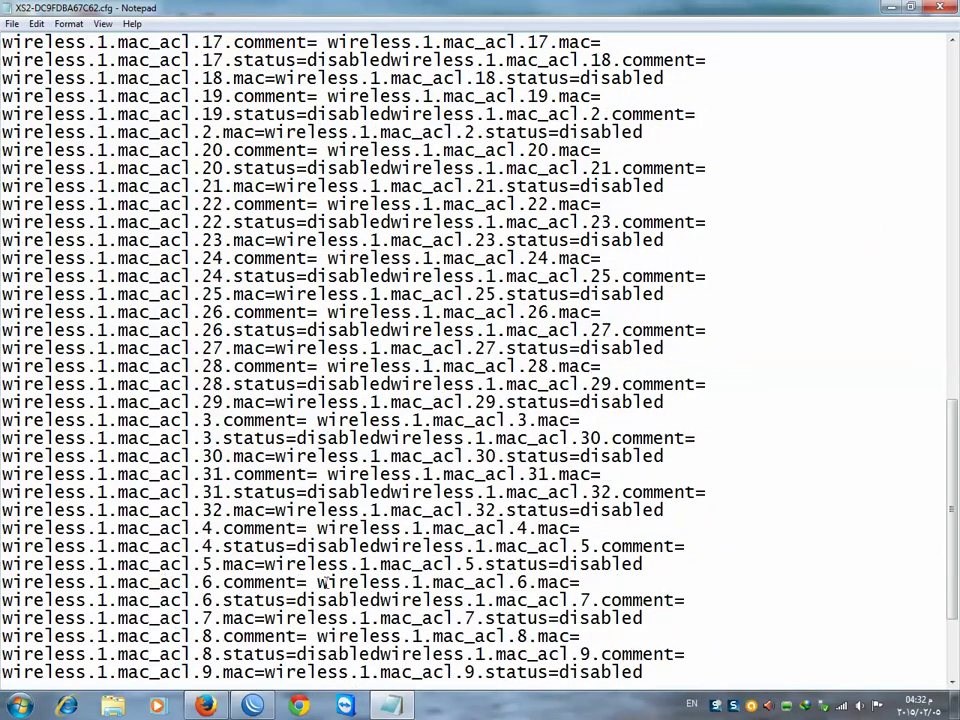
scroll(327, 581, up, 7)
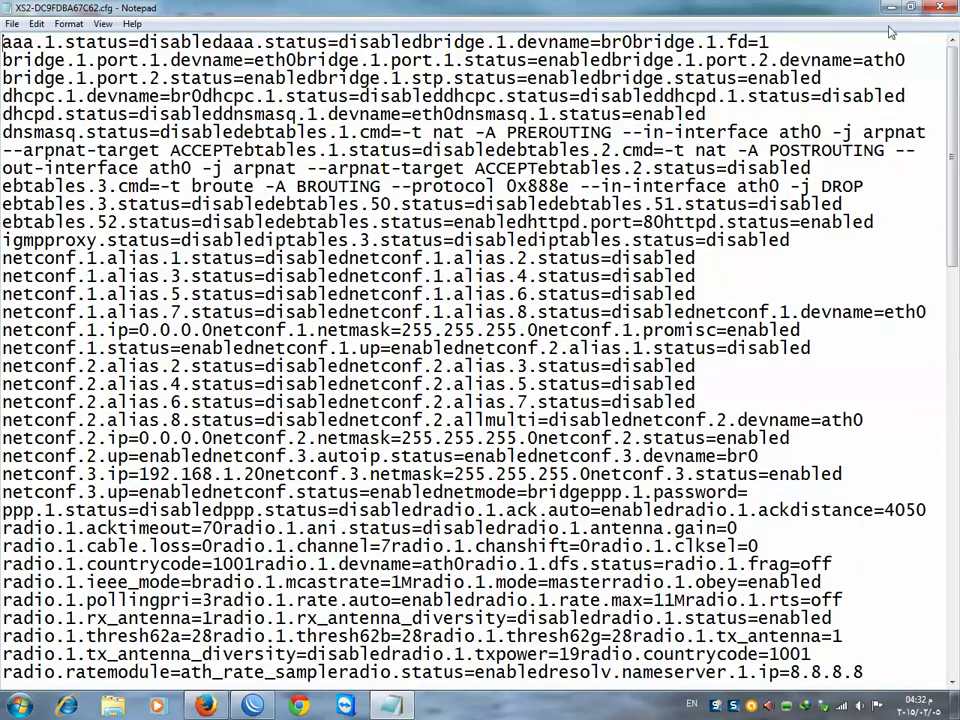
click(939, 7)
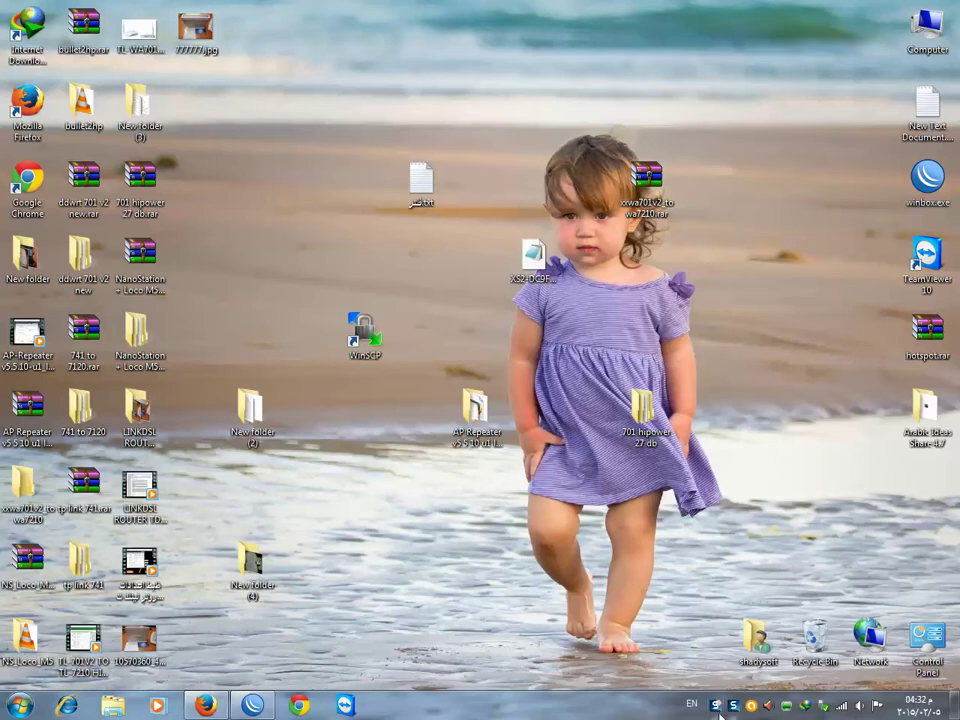
Run the downloaded npp.6.7.4.Installer.exe and proceed to the Notepad++ setup wizard
click(393, 705)
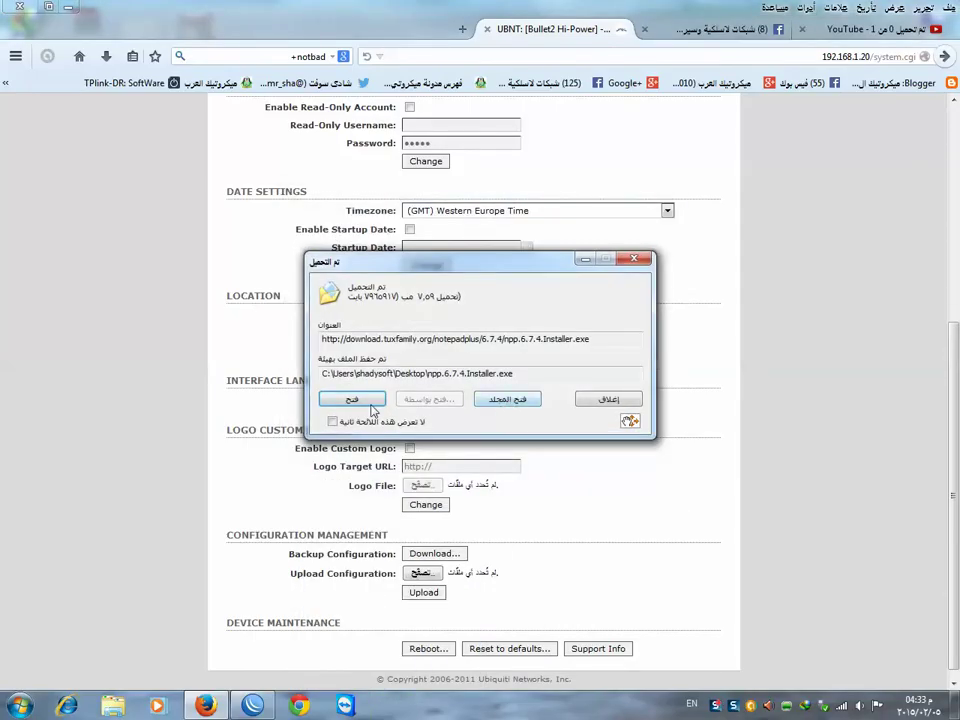
click(352, 399)
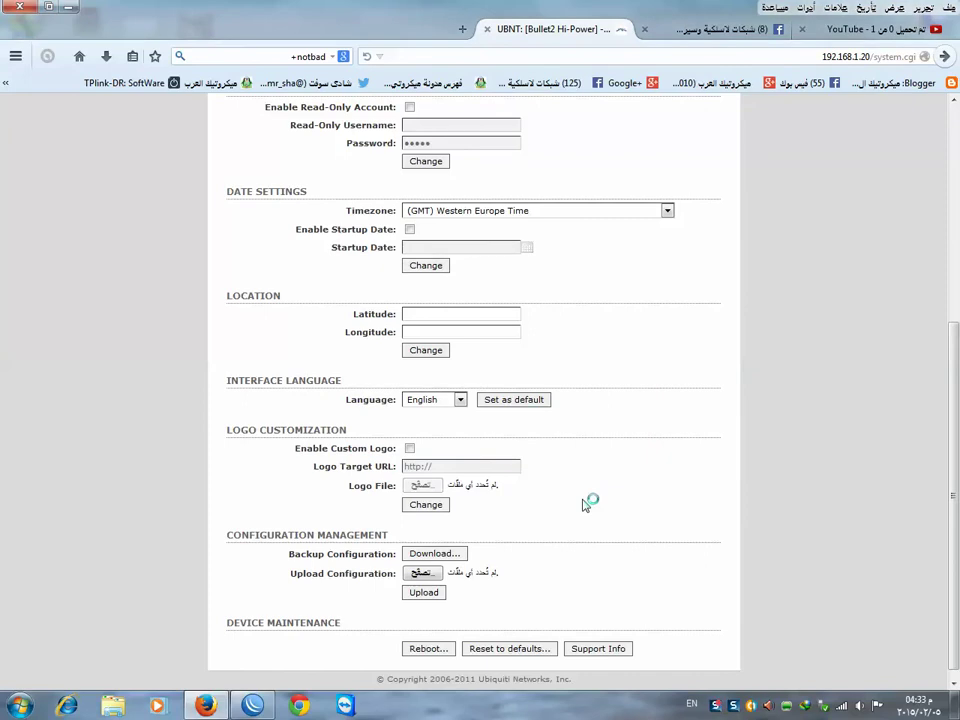
click(572, 363)
click(573, 363)
click(484, 388)
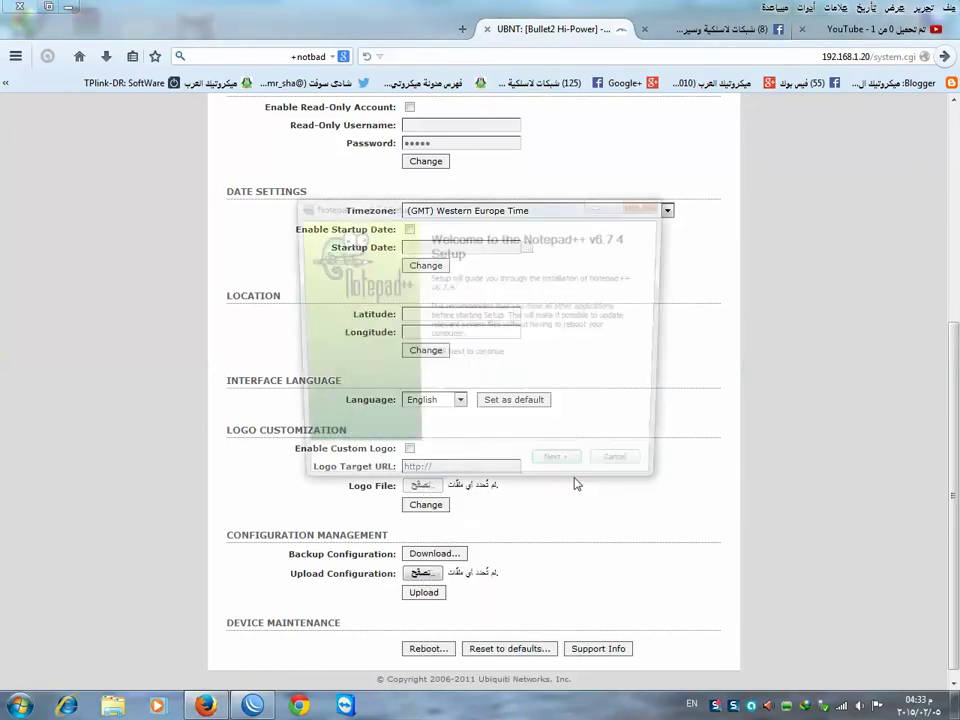
Install Notepad++ v6.7.4 with a desktop shortcut and finish the setup without launching the program
click(563, 471)
click(564, 472)
click(564, 472)
click(564, 472)
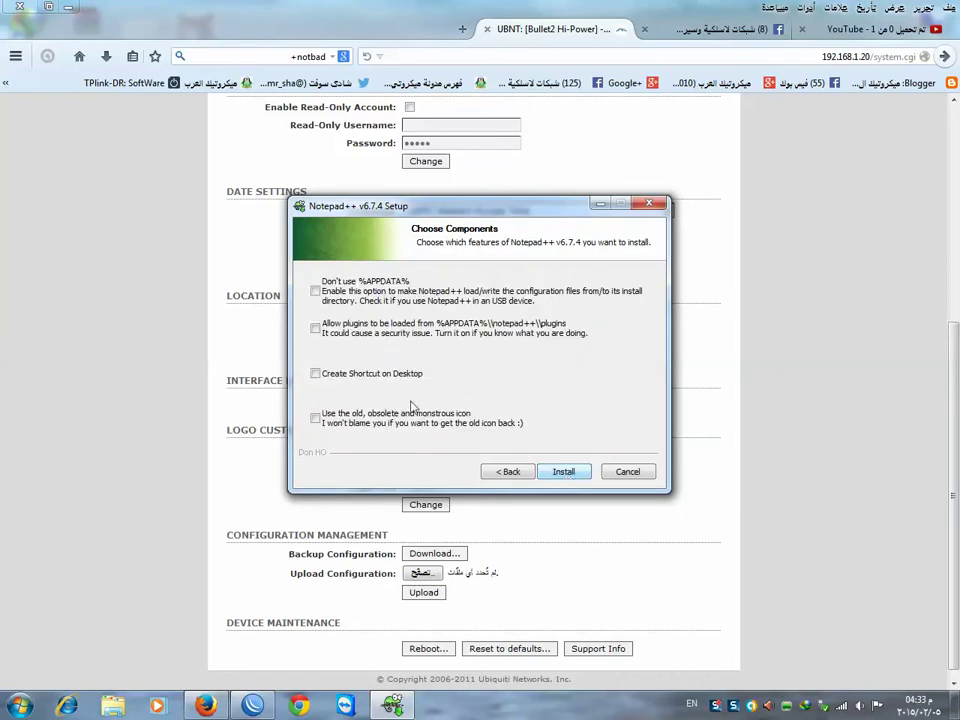
click(316, 374)
click(560, 475)
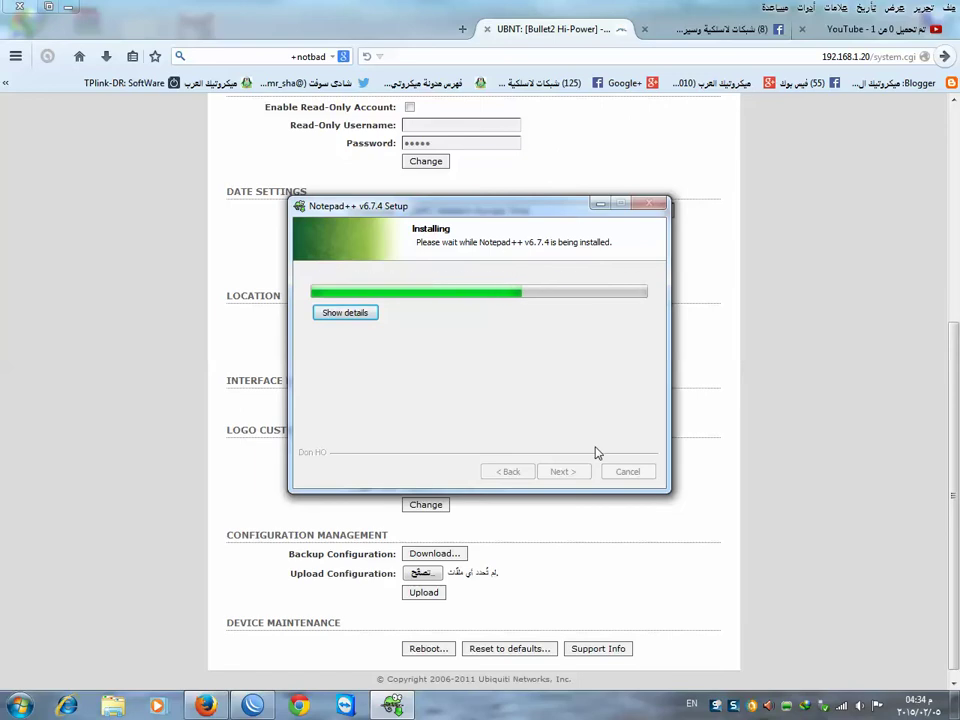
click(479, 334)
click(562, 470)
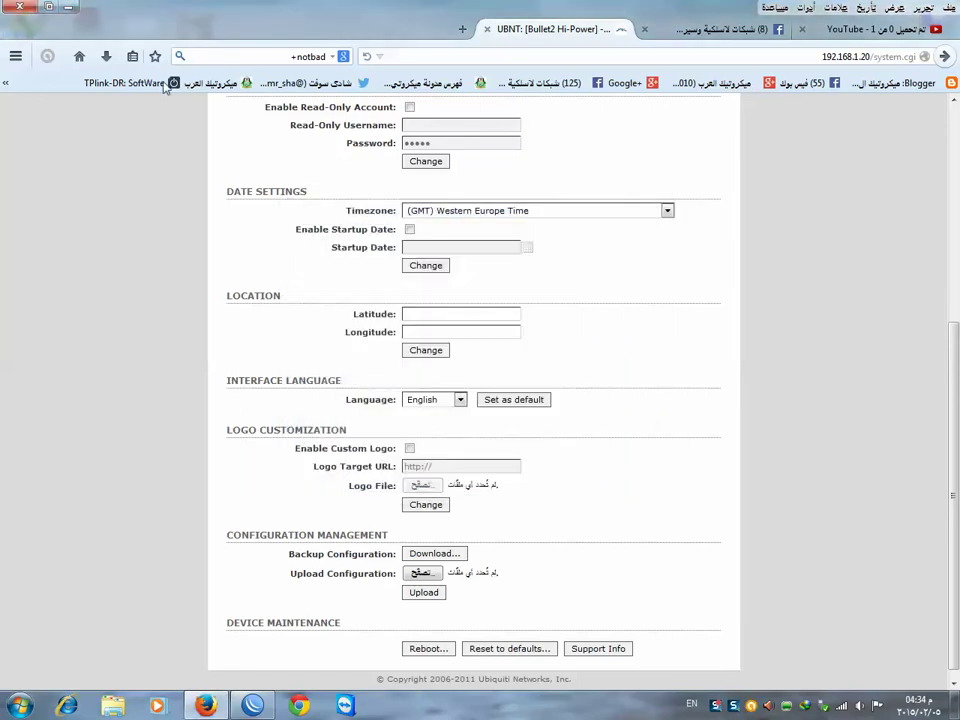
Switch to the desktop, open XS2-DC9FDBA67C62.cfg for editing in Notepad++, and maximize its window
click(67, 6)
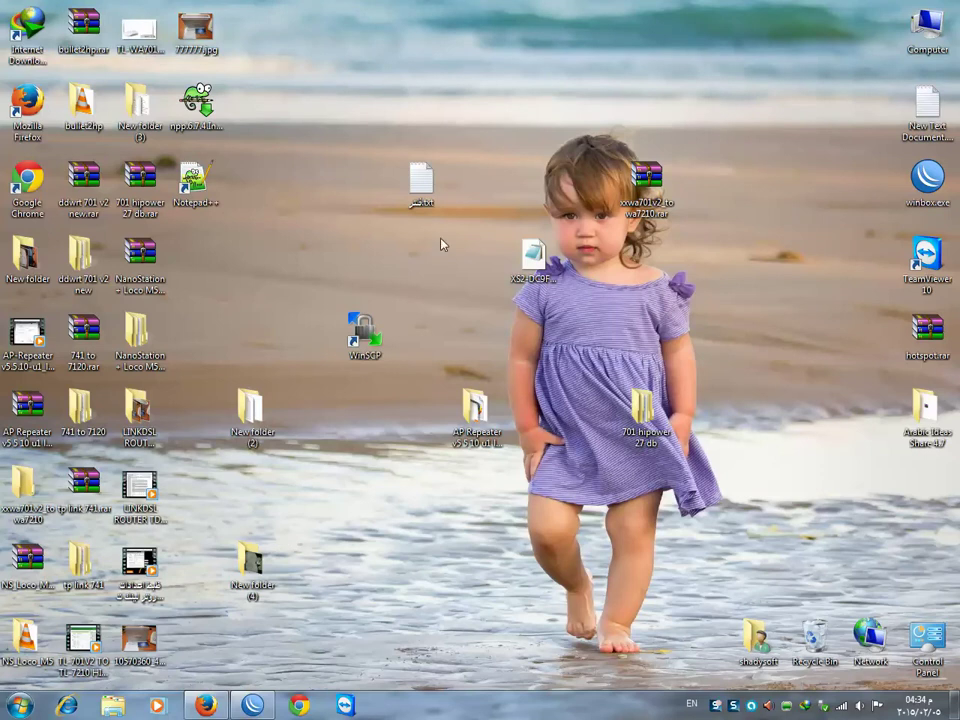
click(532, 256)
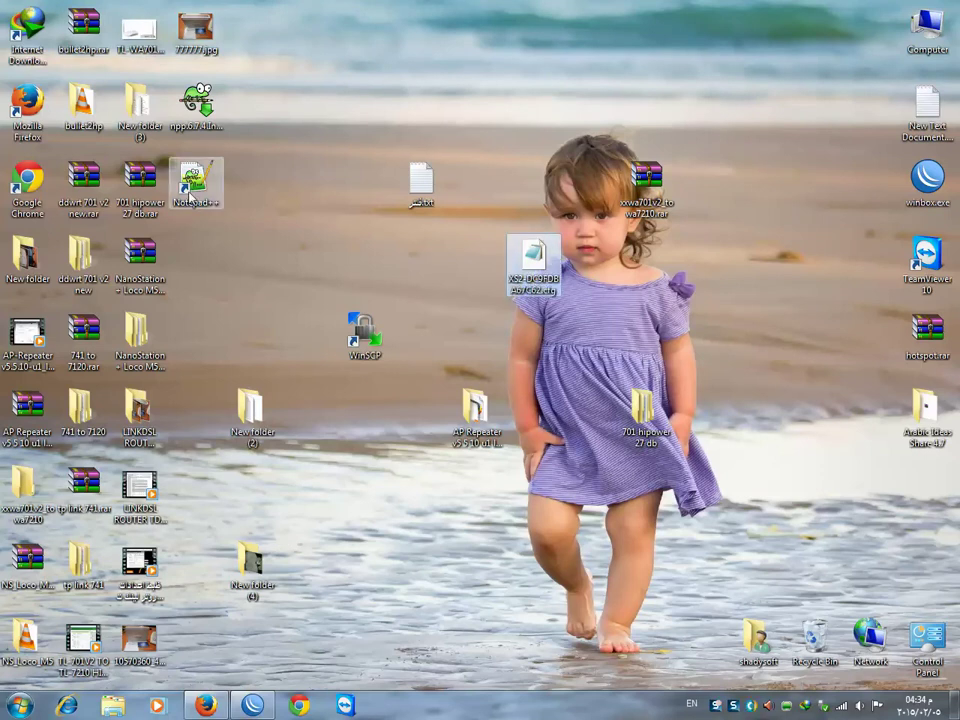
right_click(531, 273)
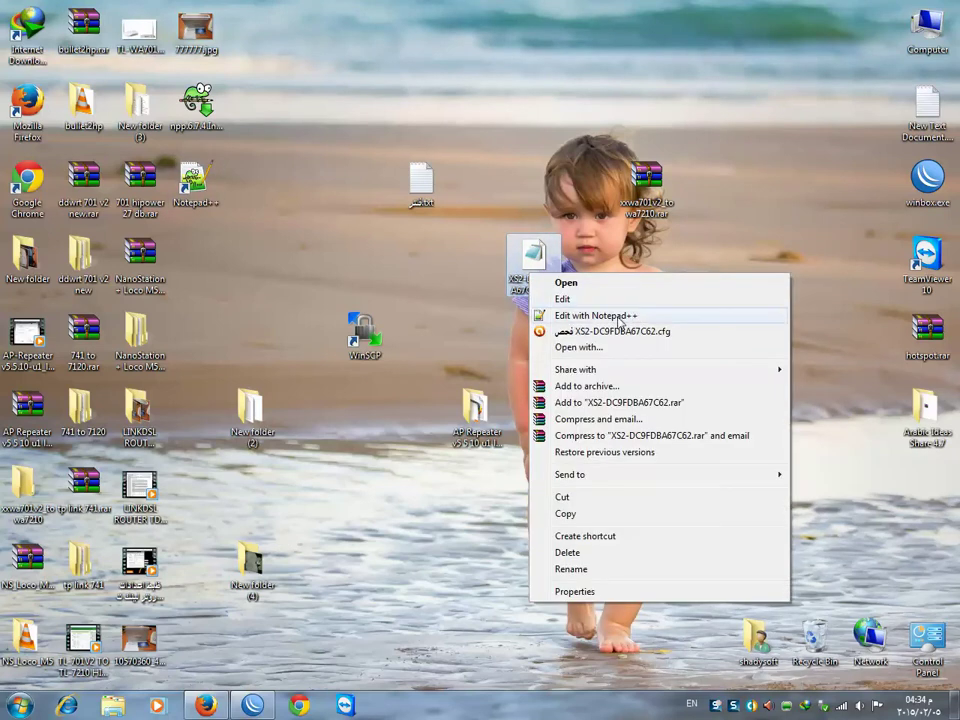
click(615, 315)
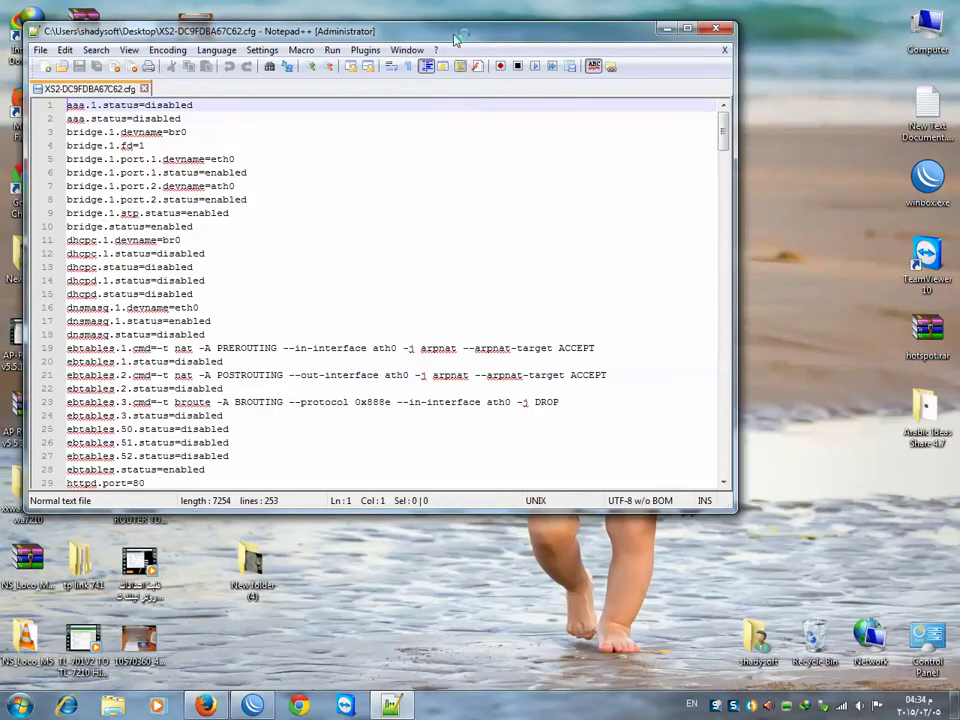
double_click(340, 32)
Examine the wireless.1.wds peer entries near the file's end, dismissing the Avast notification and the Plugin Manager update offer
scroll(400, 471, down, 5)
scroll(400, 471, down, 19)
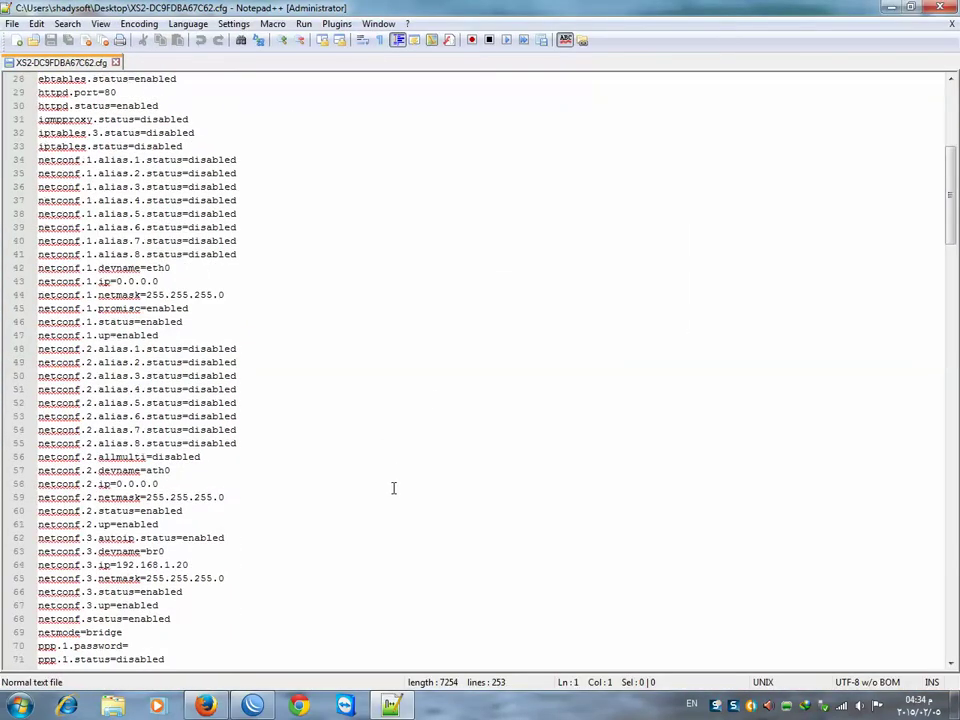
scroll(393, 489, down, 20)
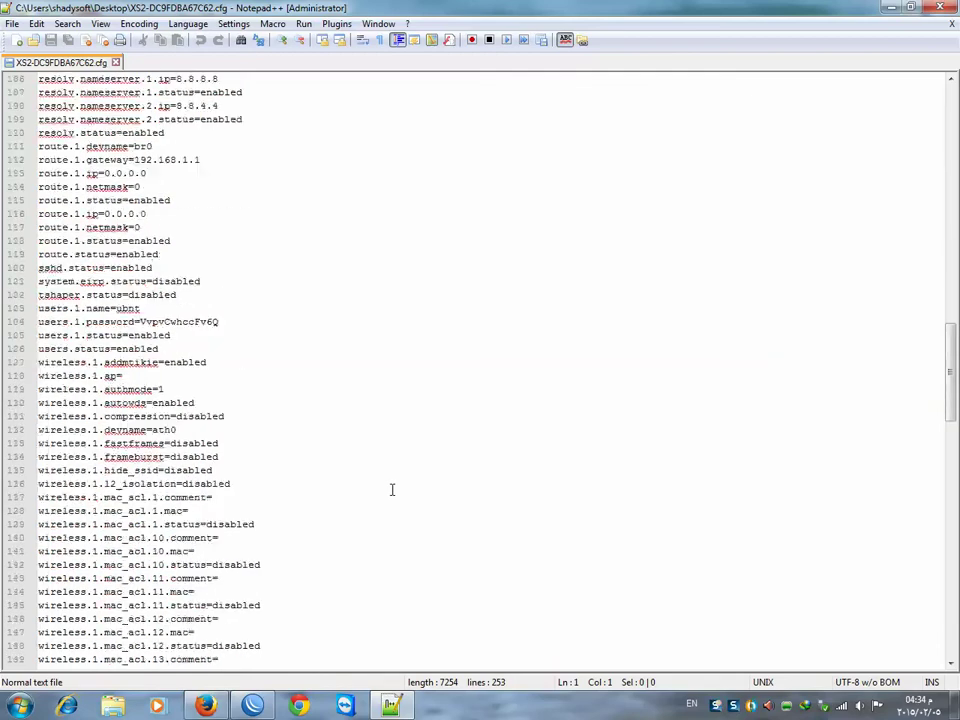
scroll(391, 488, down, 6)
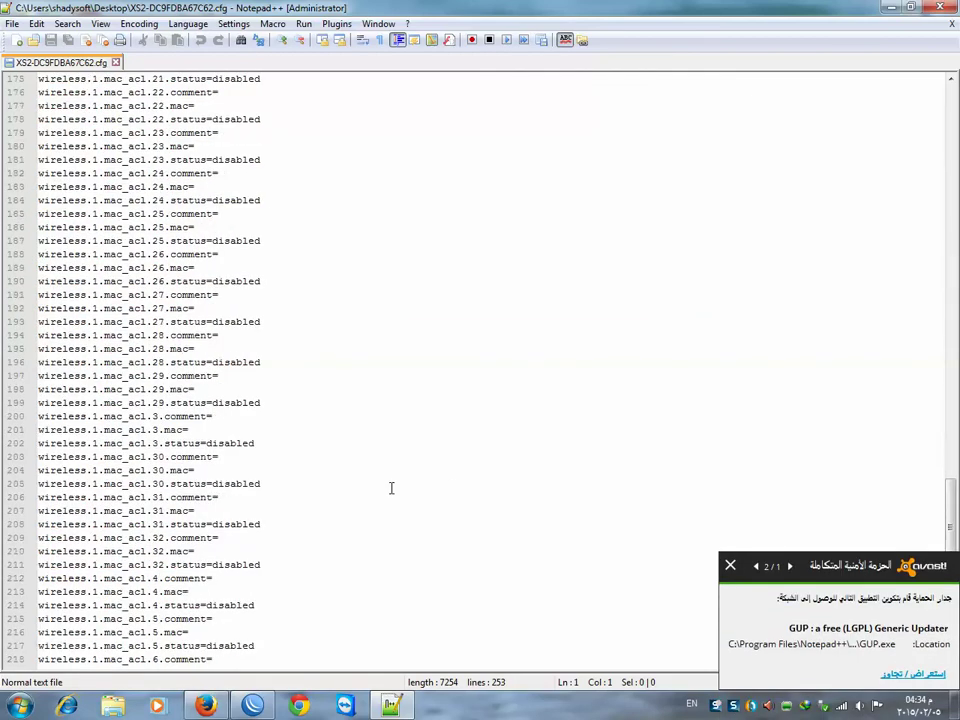
click(730, 565)
scroll(375, 445, down, 9)
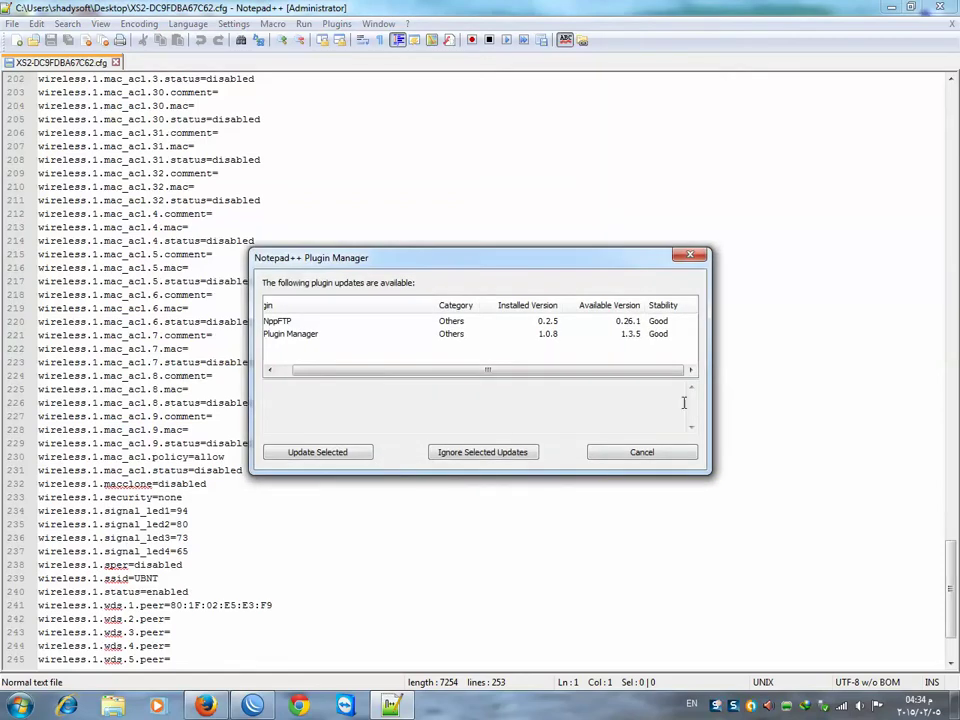
click(682, 260)
scroll(330, 553, down, 3)
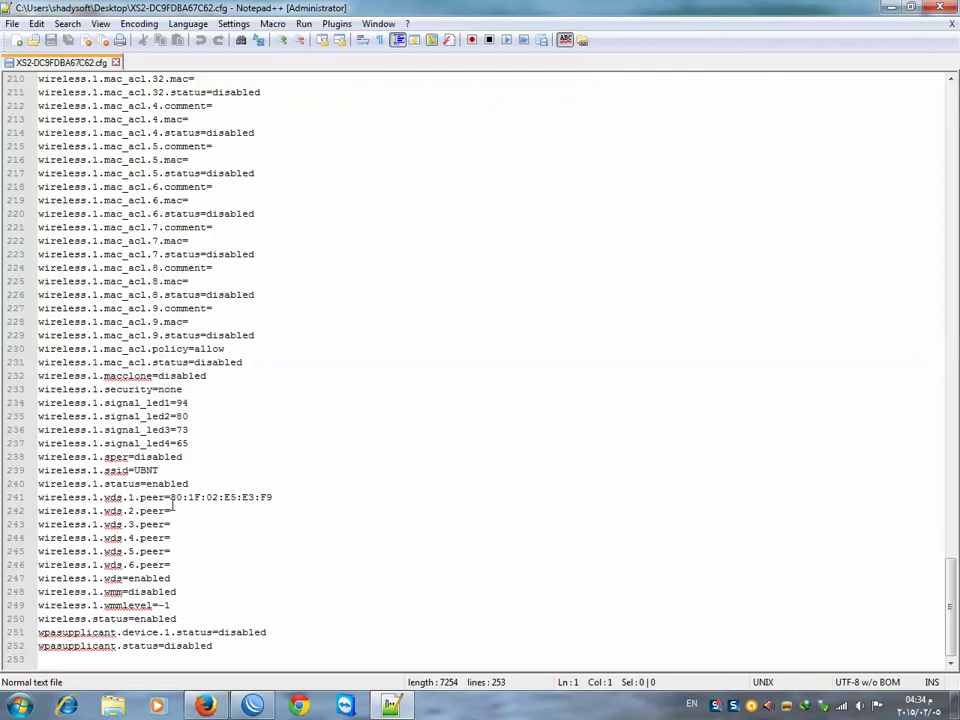
drag(275, 497, 171, 497)
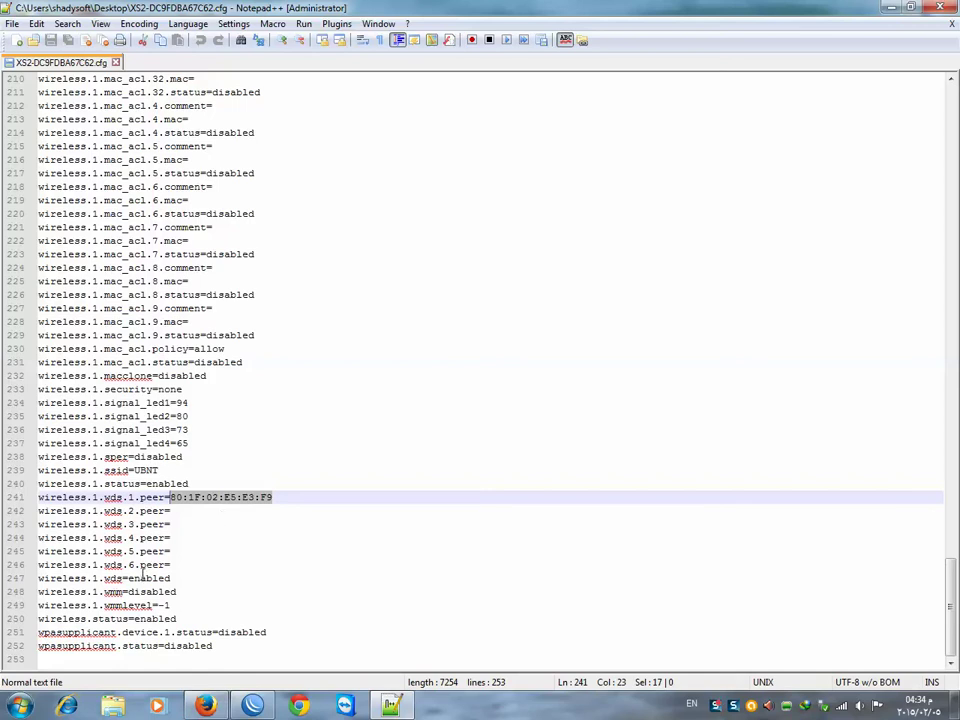
Copy the wireless.1.wds.6.peer= line and paste it on a new line directly below itself
click(146, 566)
drag(171, 566, 32, 557)
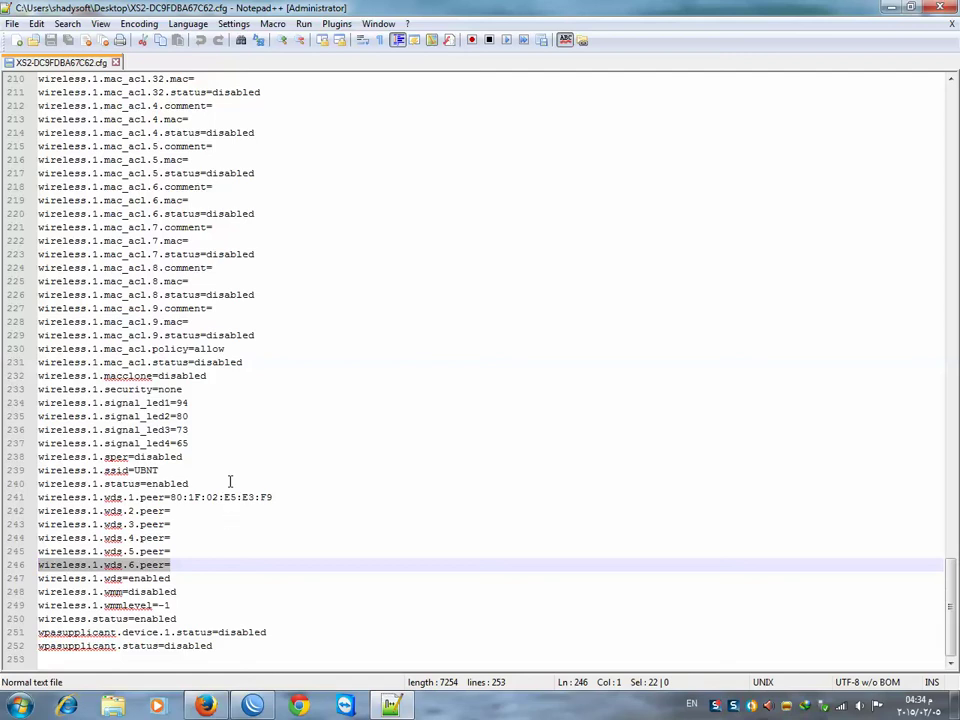
right_click(170, 570)
click(195, 310)
click(178, 565)
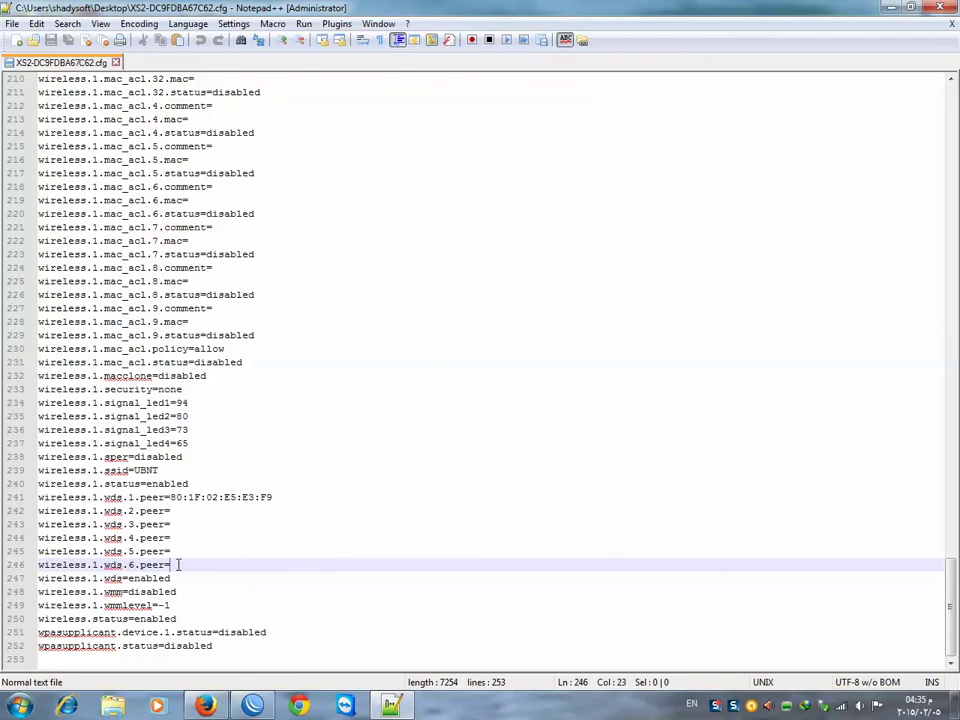
key(Return)
key(ctrl+v)
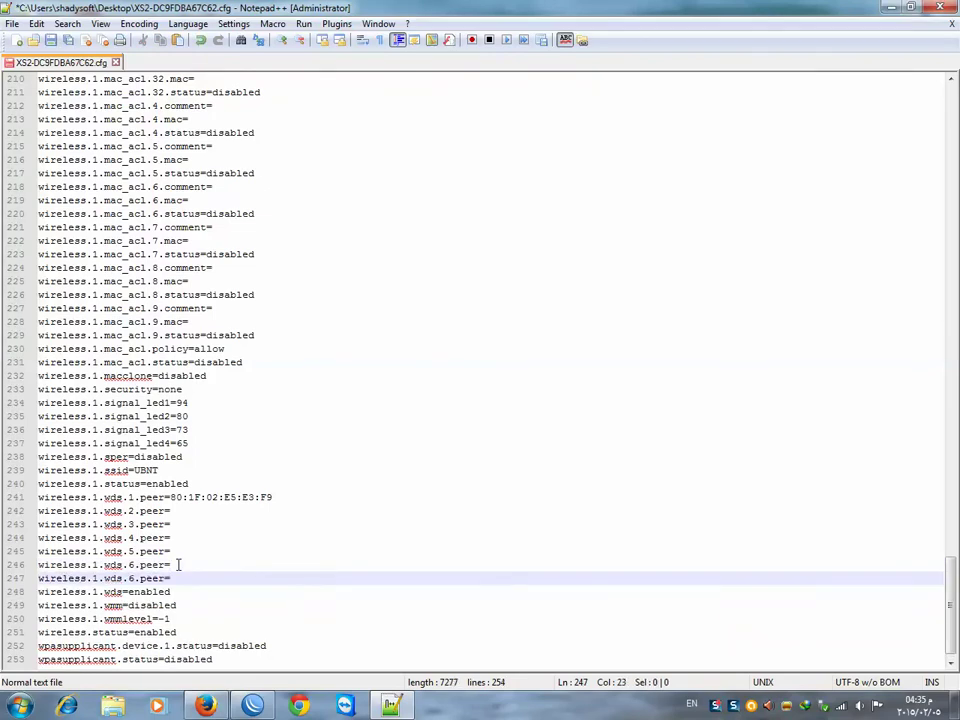
Renumber the duplicated peer line so it reads wireless.1.wds.7.peer=
double_click(129, 578)
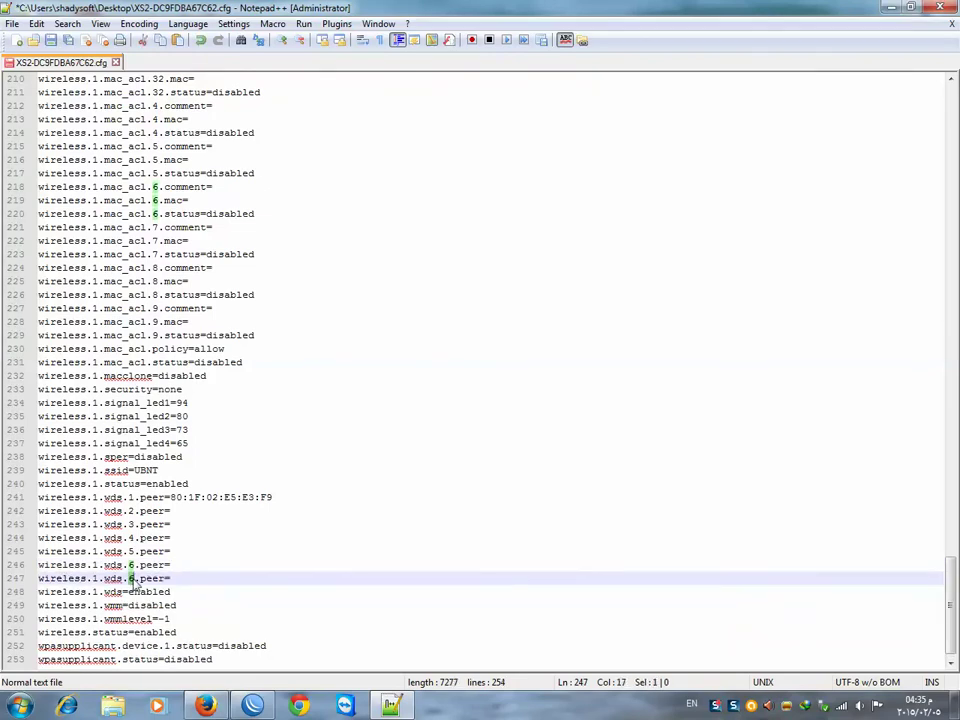
click(133, 578)
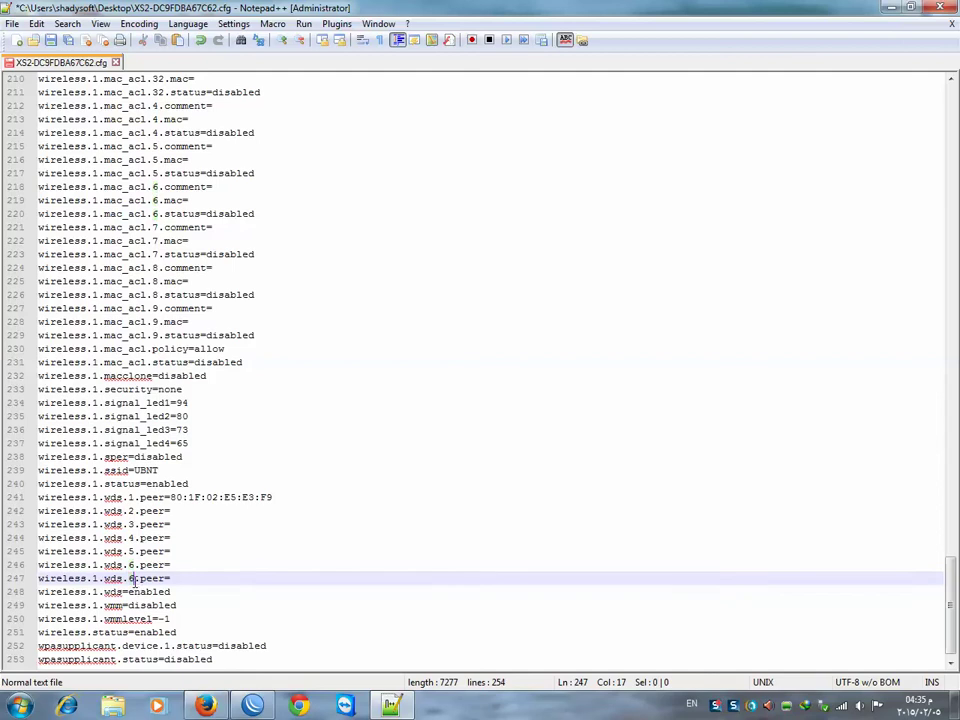
key(shift+Left)
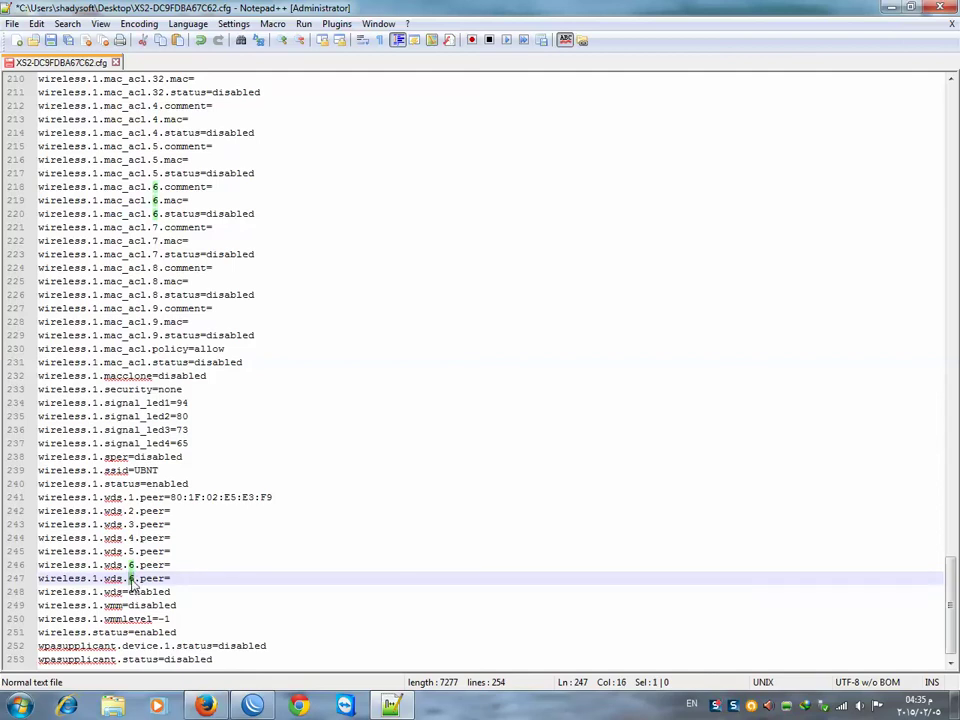
text(7)
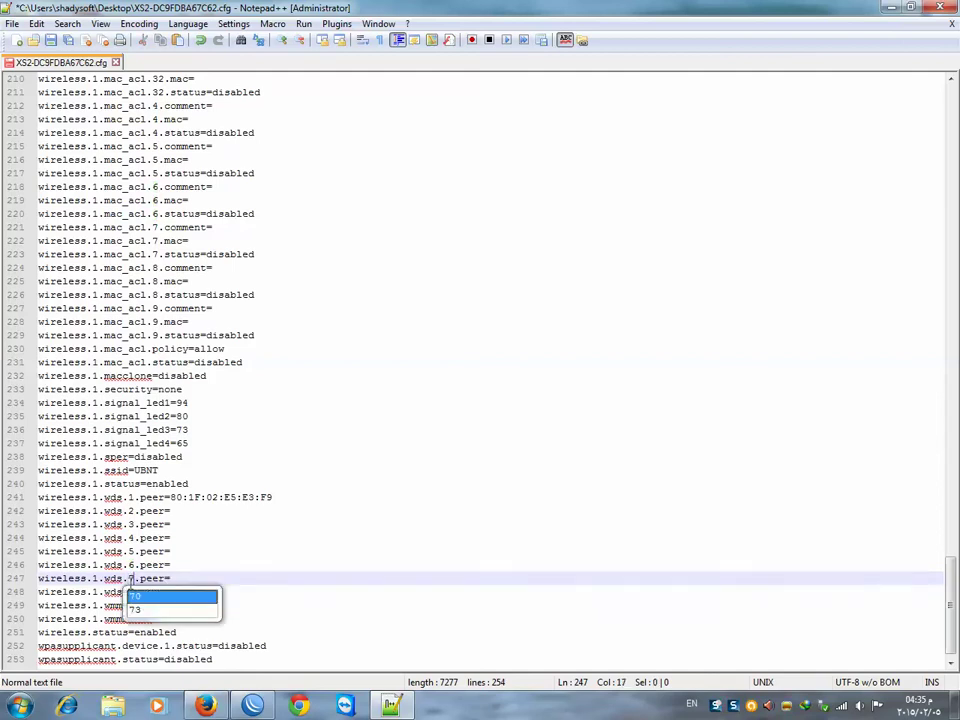
click(186, 579)
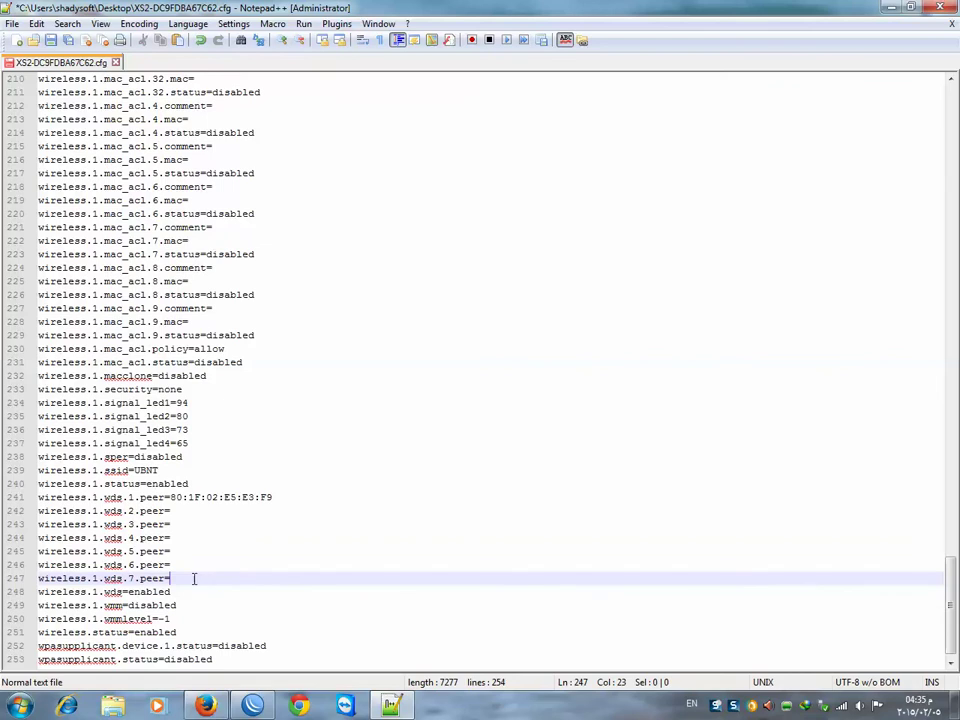
Copy the first peer's MAC address into wireless.1.wds.7.peer and change its ending to make 80:1F:02:E5:E3:F2
drag(273, 497, 170, 499)
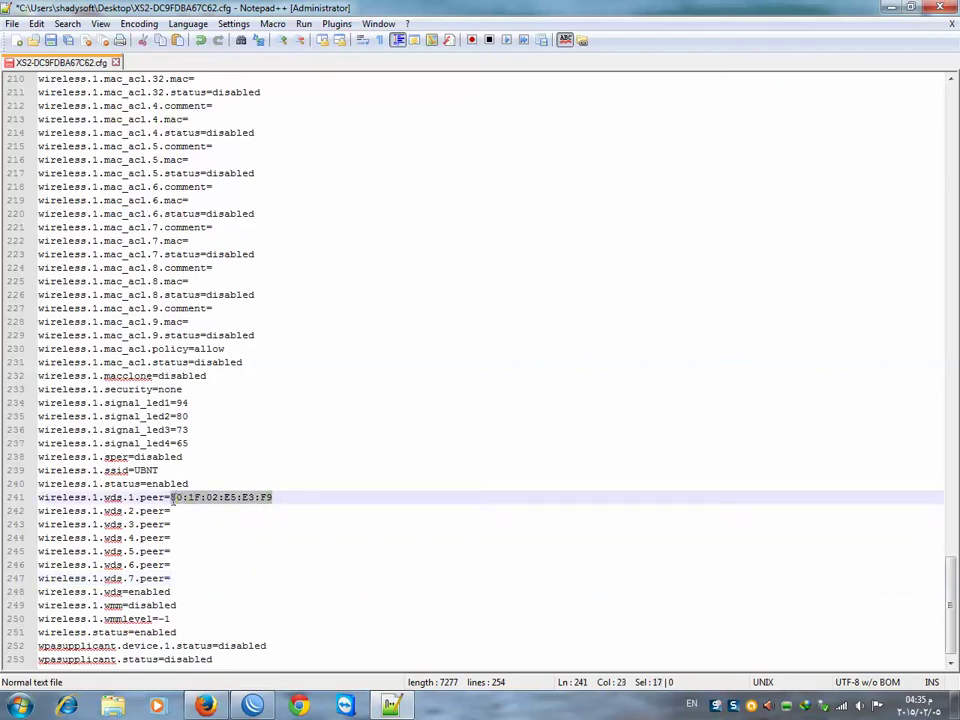
click(180, 579)
key(ctrl+v)
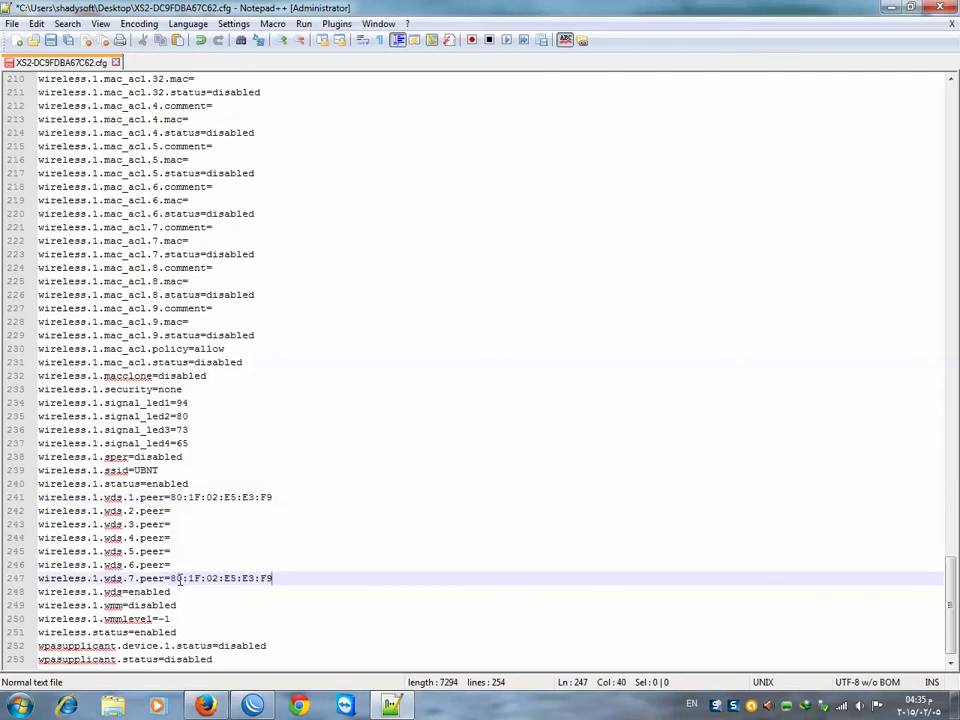
key(BackSpace)
drag(274, 580, 165, 578)
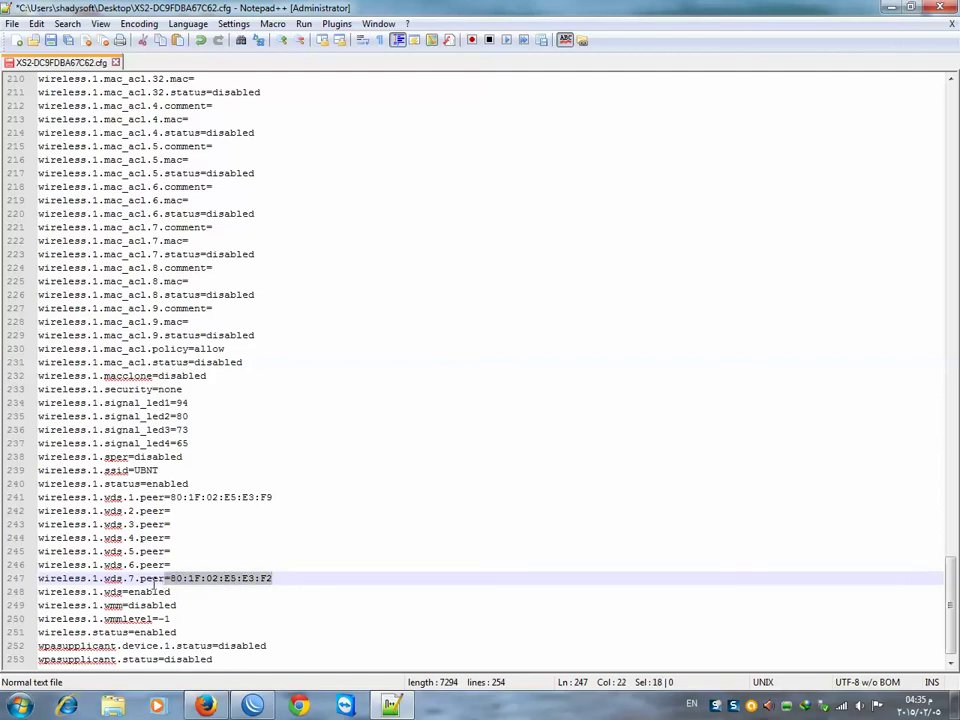
click(154, 582)
Copy the wireless.1.wds.6.peer= line and paste it twice on new lines below the wds.7.peer entry
drag(172, 565, 31, 565)
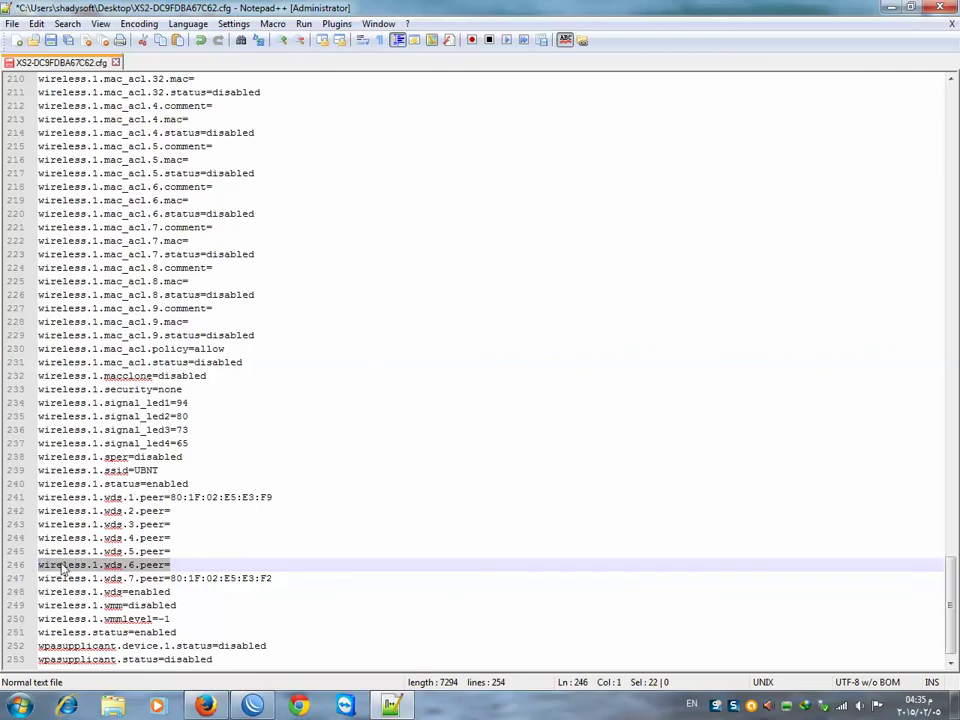
click(279, 578)
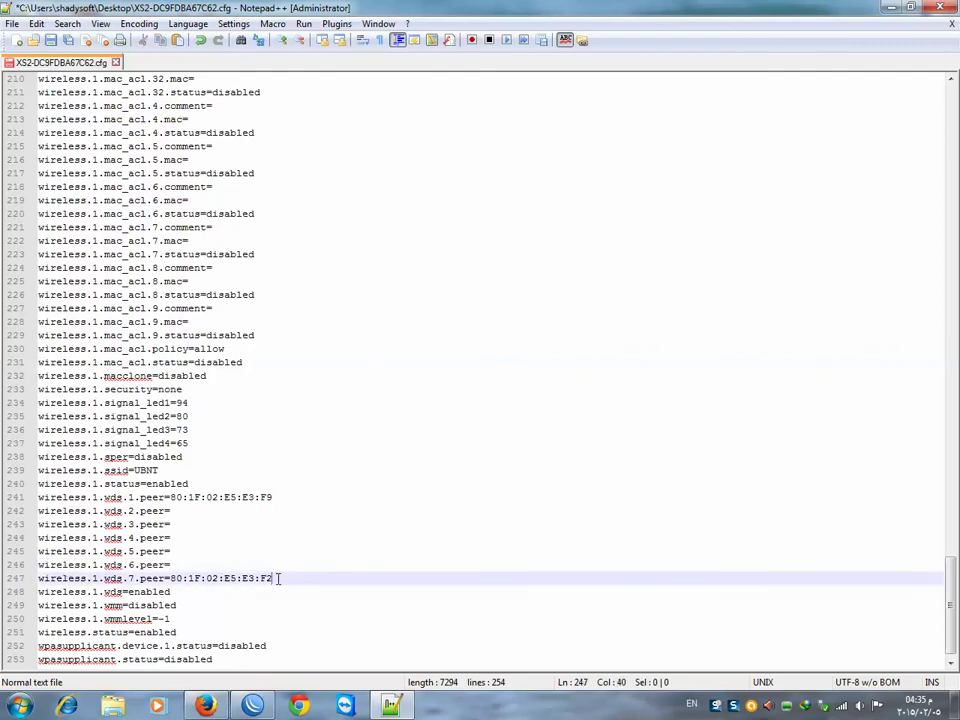
key(Return)
key(ctrl+v)
key(Return)
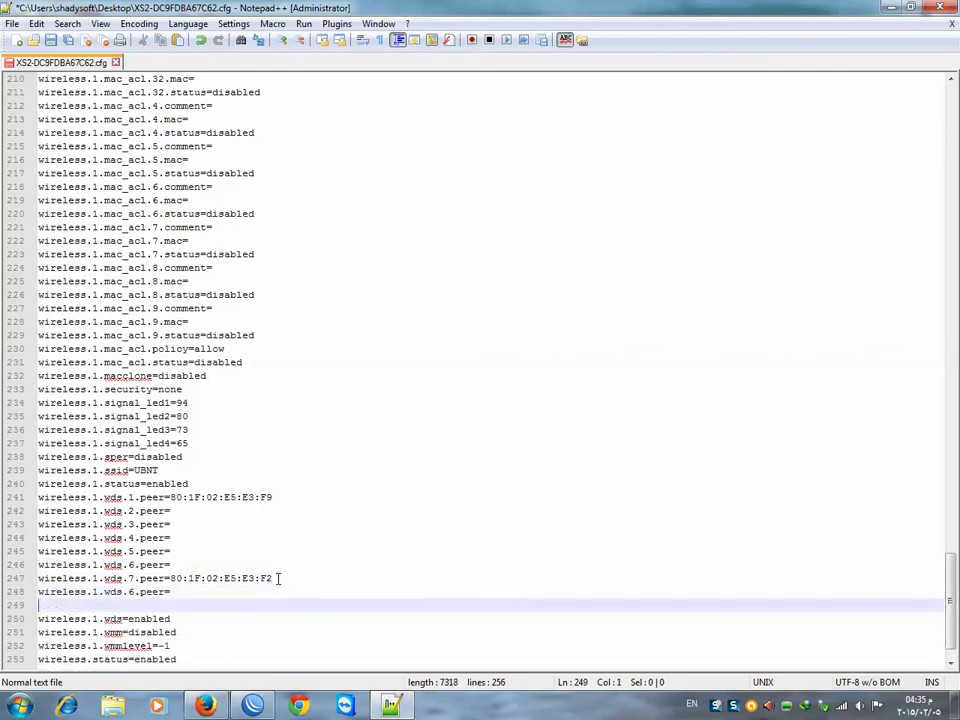
key(ctrl+v)
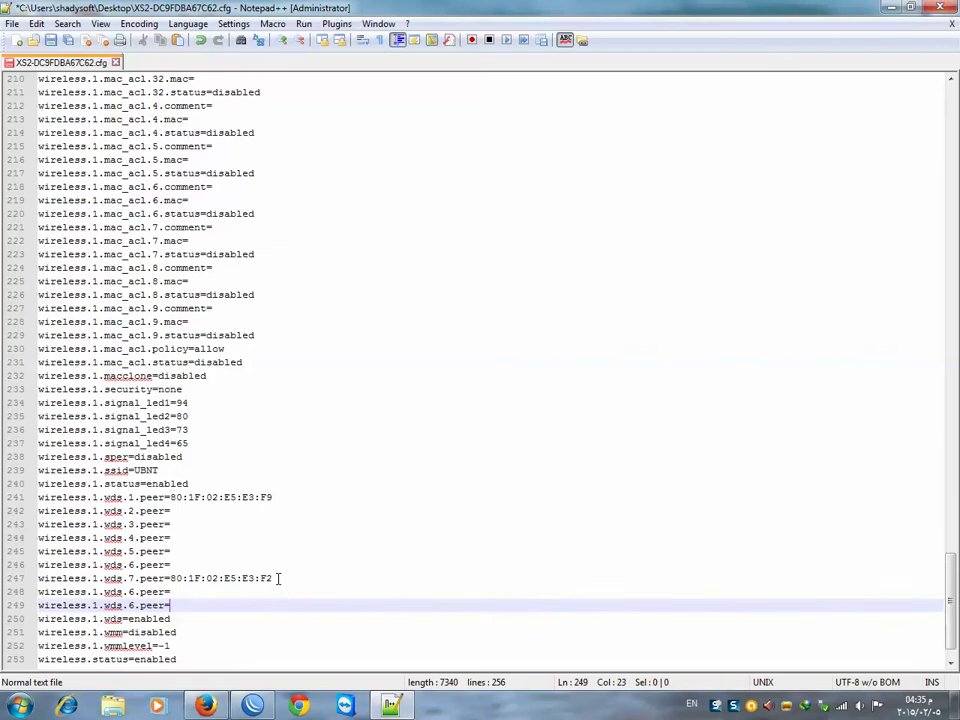
Renumber the two pasted lines as wireless.1.wds.8.peer= and wireless.1.wds.9.peer=
drag(135, 592, 128, 592)
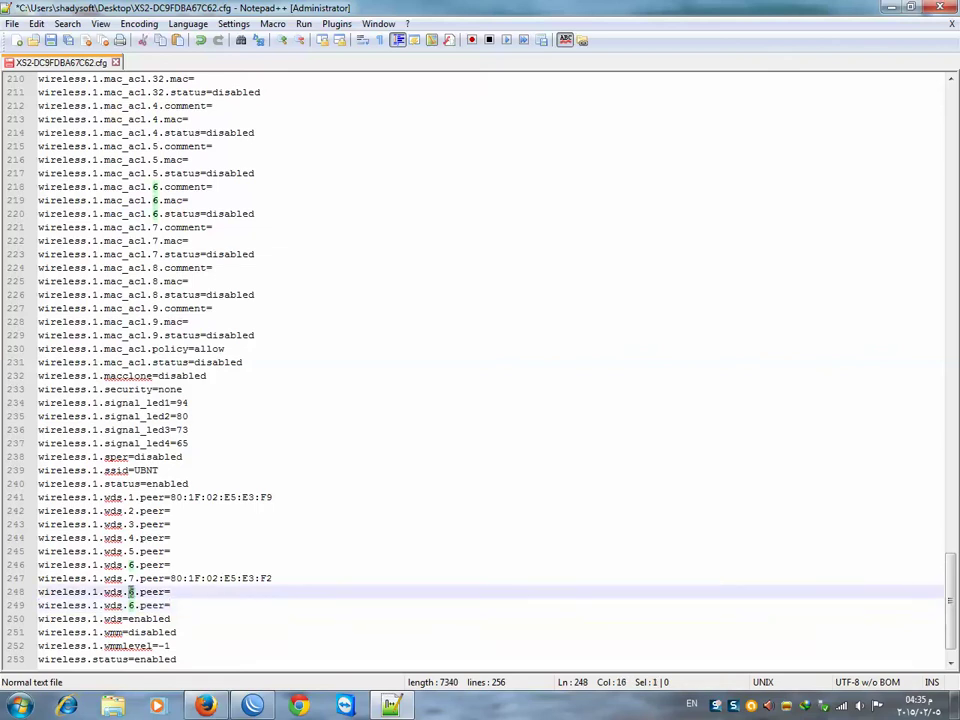
triple_click(130, 595)
double_click(130, 595)
triple_click(131, 595)
double_click(130, 592)
text(8)
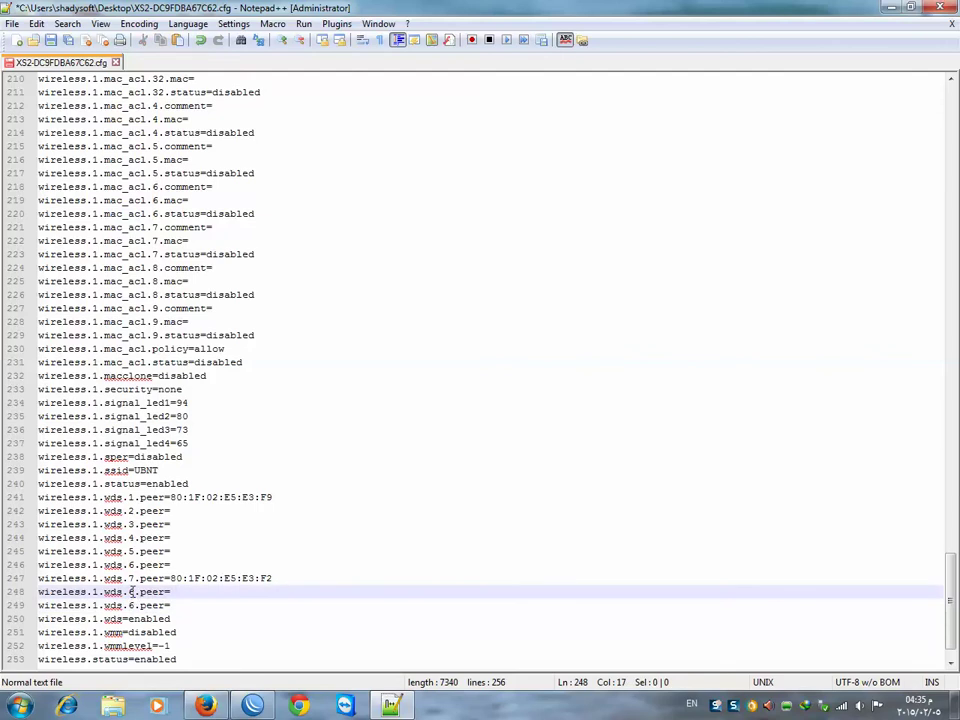
key(ctrl+z)
text(8)
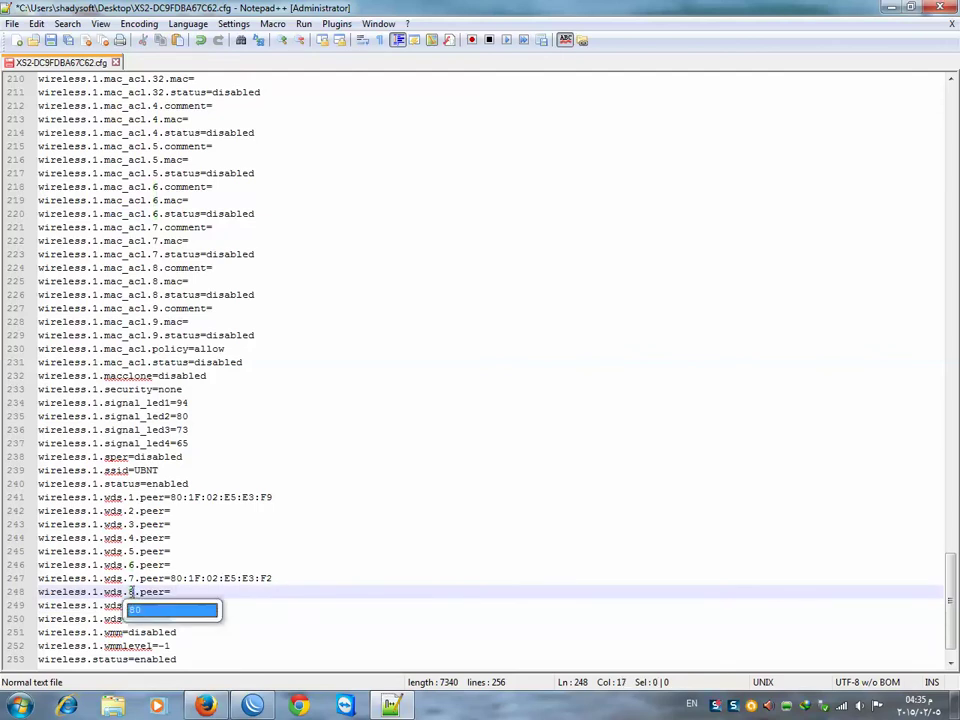
click(227, 592)
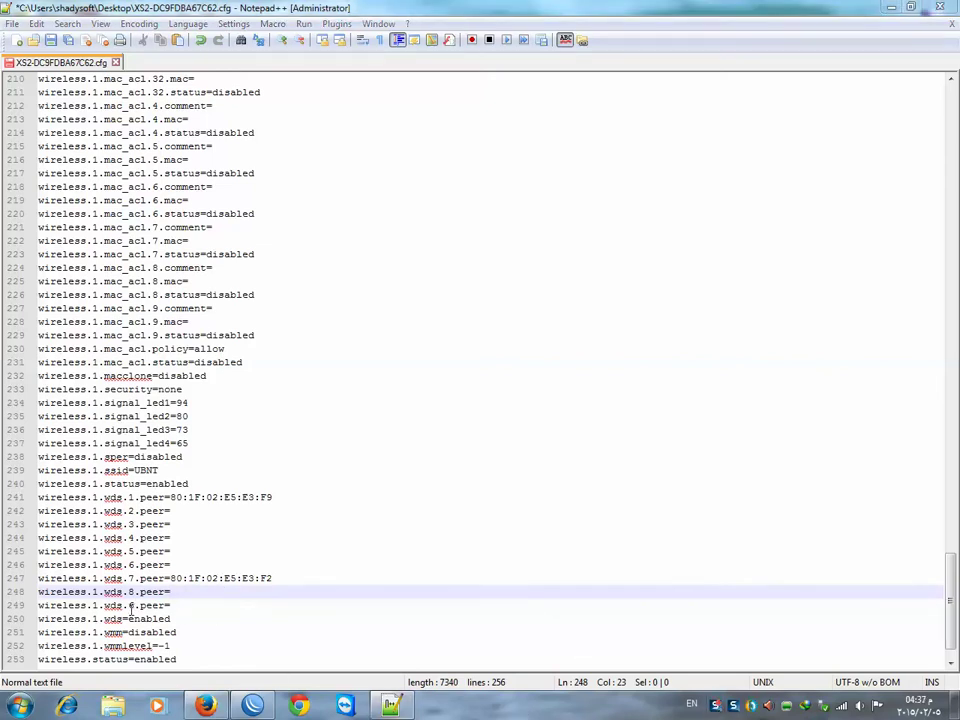
drag(134, 606, 128, 608)
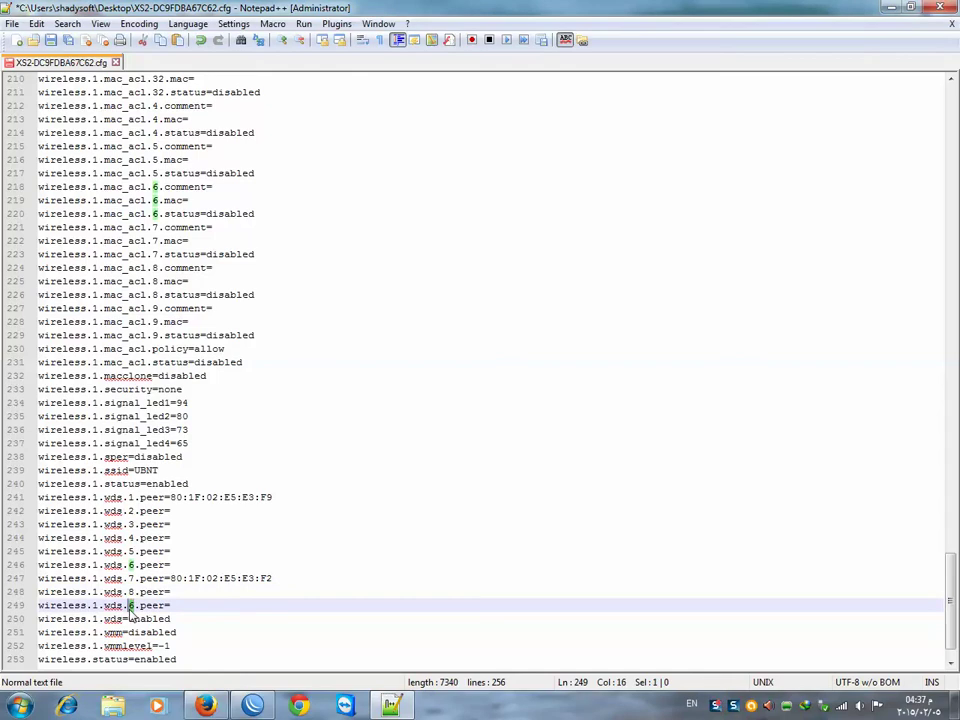
text(9)
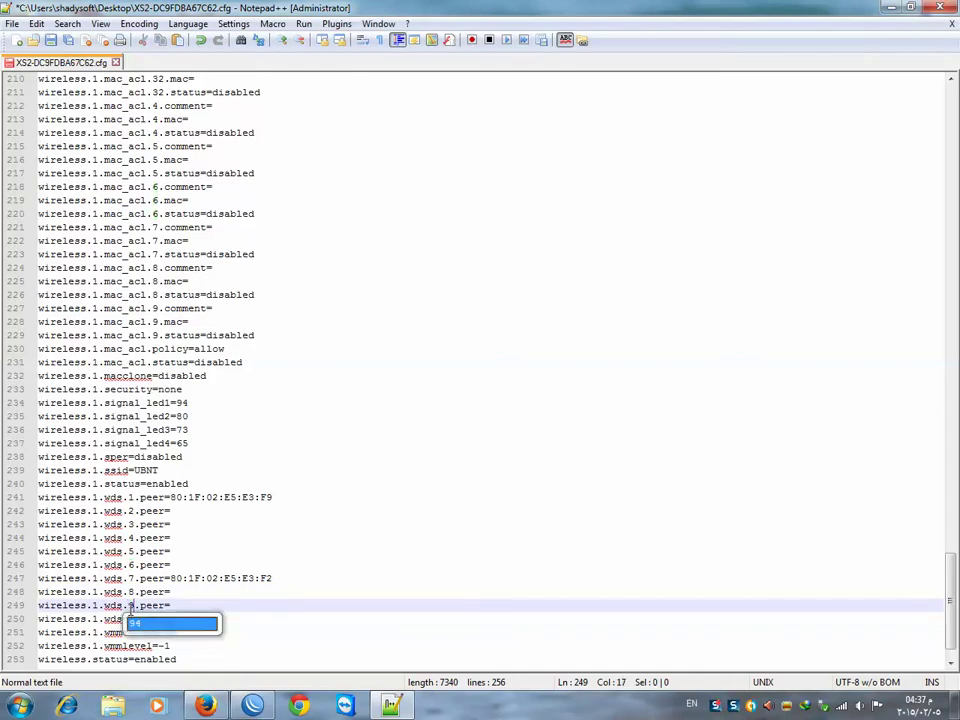
click(187, 605)
Copy the MAC address 80:1F:02:E5:E3:F2 from wds.7.peer into the empty wds.2 through wds.6 peer entries
drag(272, 578, 172, 581)
key(ctrl+c)
click(181, 511)
key(ctrl+v)
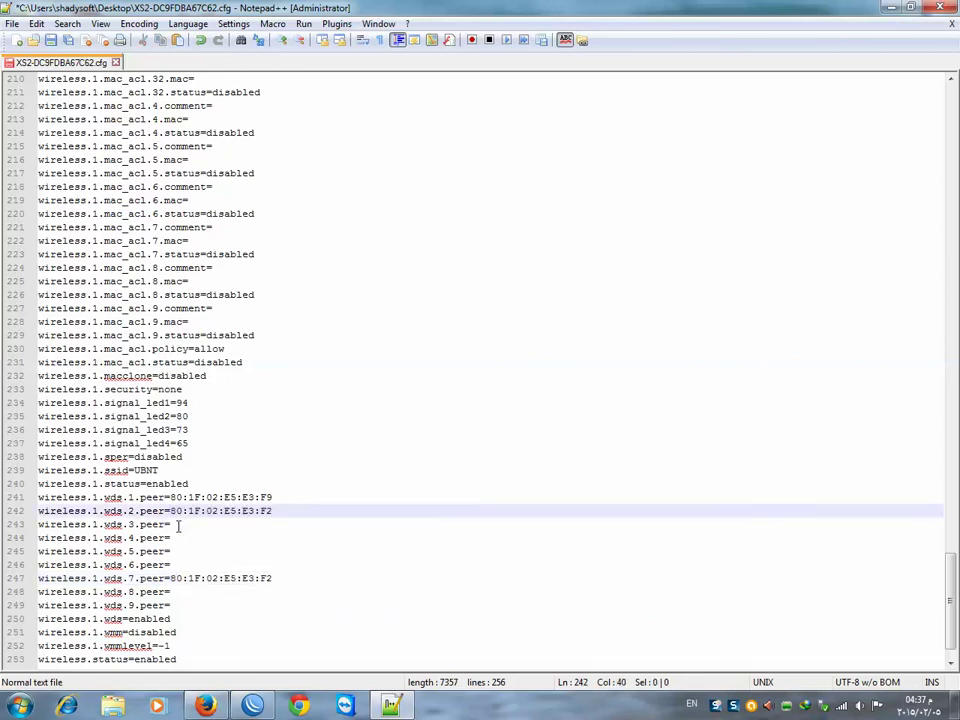
click(175, 524)
key(ctrl+v)
click(176, 540)
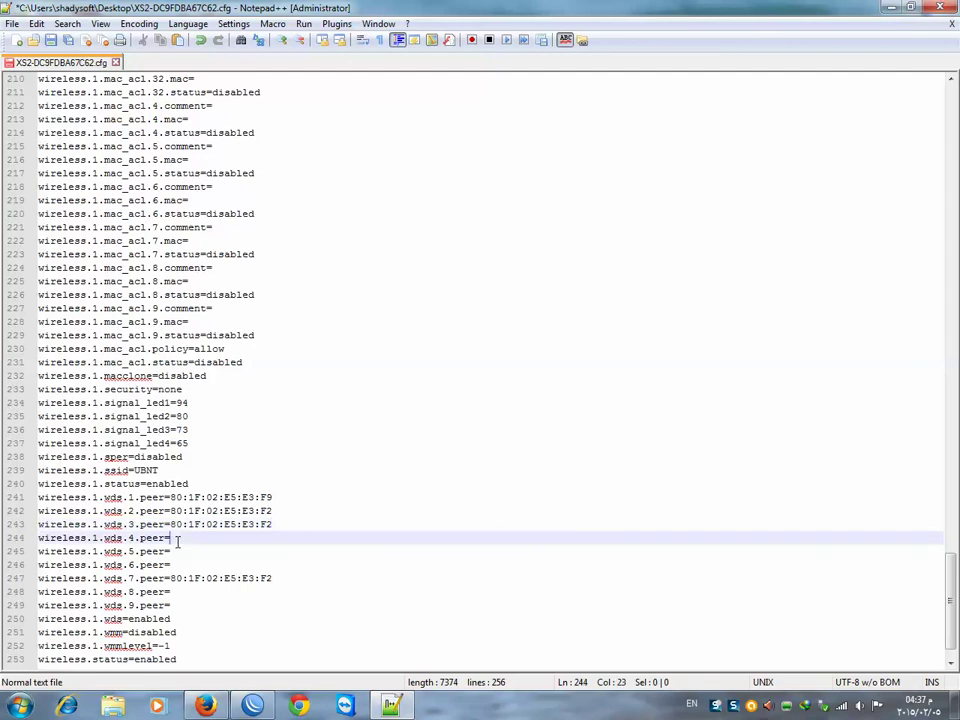
key(ctrl+v)
click(180, 553)
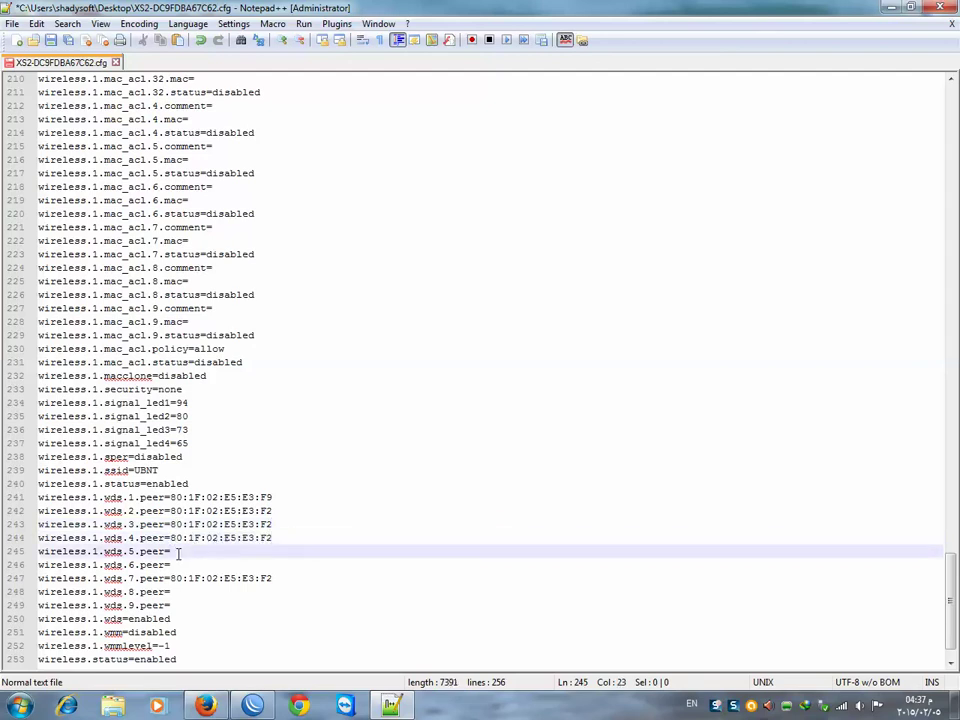
key(ctrl+v)
click(178, 565)
key(ctrl+v)
Change the MAC address endings of the wds.2 through wds.6 peers to F0, F4, F5, F7 and F8 respectively
double_click(268, 511)
click(270, 511)
drag(270, 511, 275, 511)
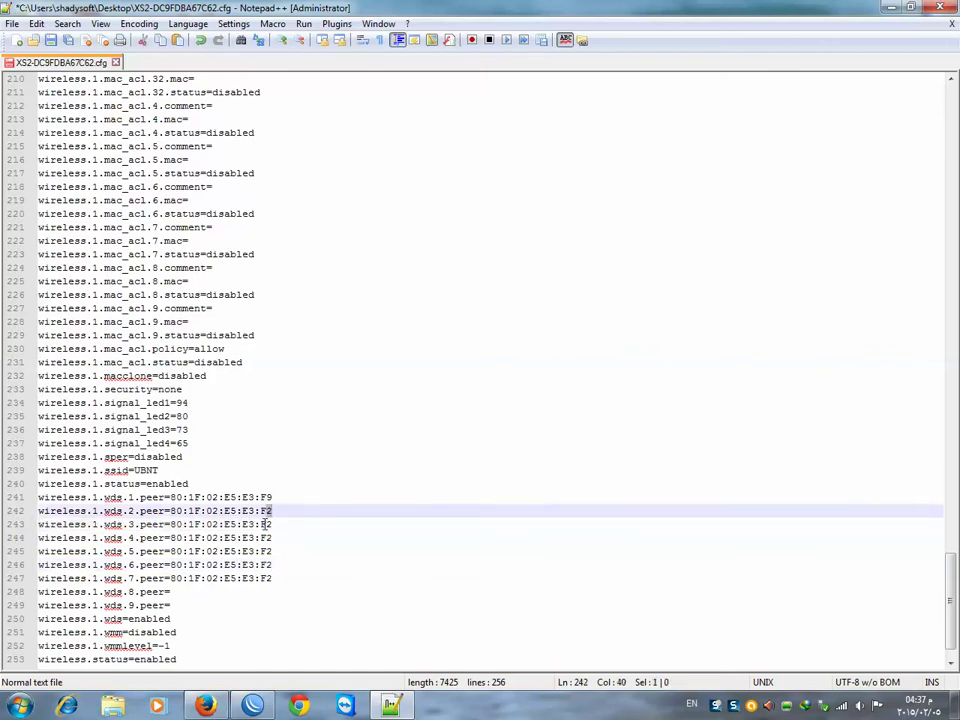
text(0)
drag(270, 526, 267, 565)
text(4)
click(268, 538)
text(5)
text(7)
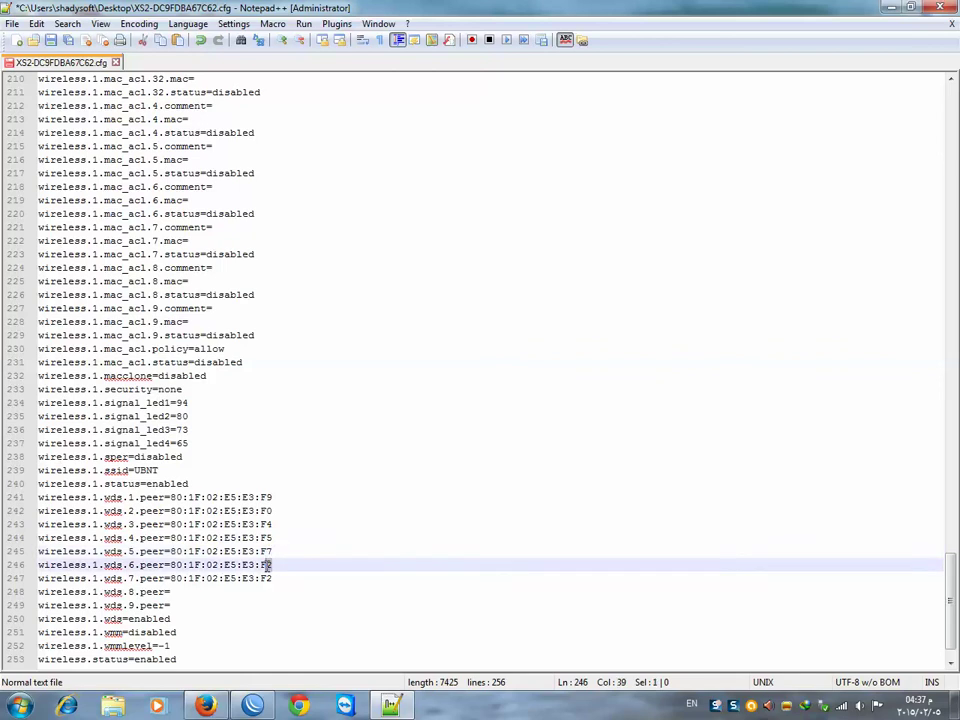
text(8)
Copy the MAC address 80:1F:02:E5:E3:F2 from wds.7.peer into the empty wds.8 and wds.9 peer entries
drag(277, 581, 171, 584)
key(ctrl+c)
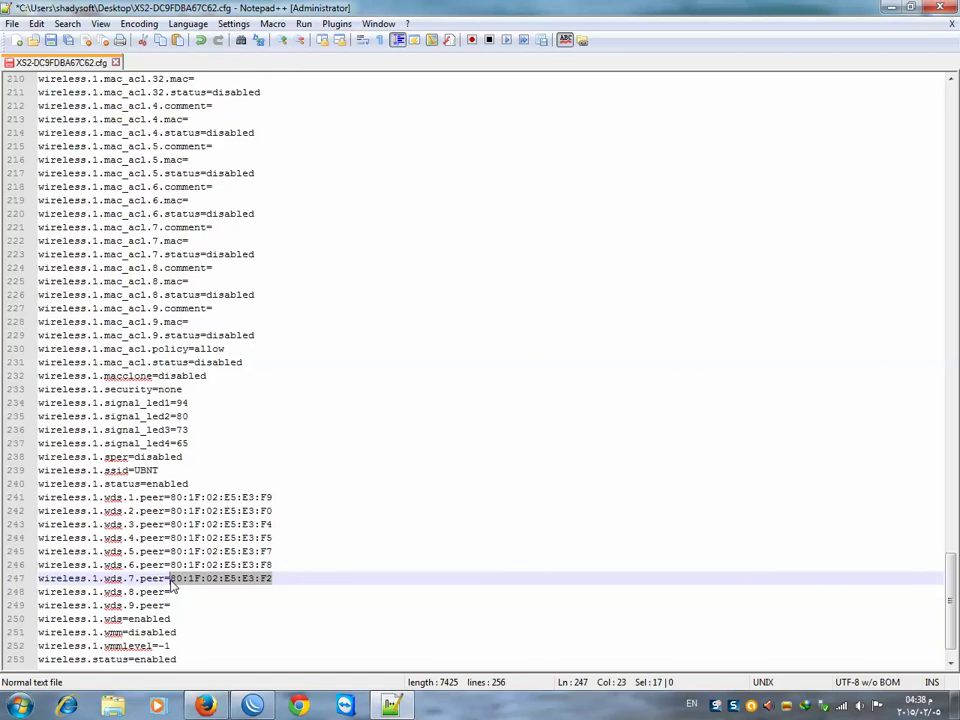
click(173, 592)
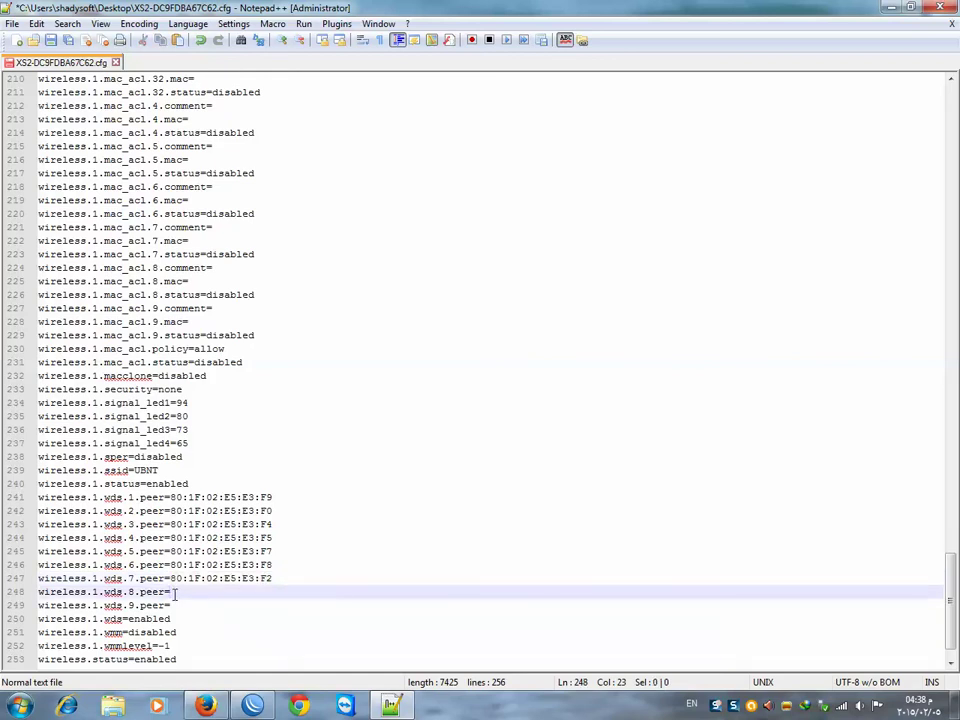
key(ctrl+v)
click(180, 606)
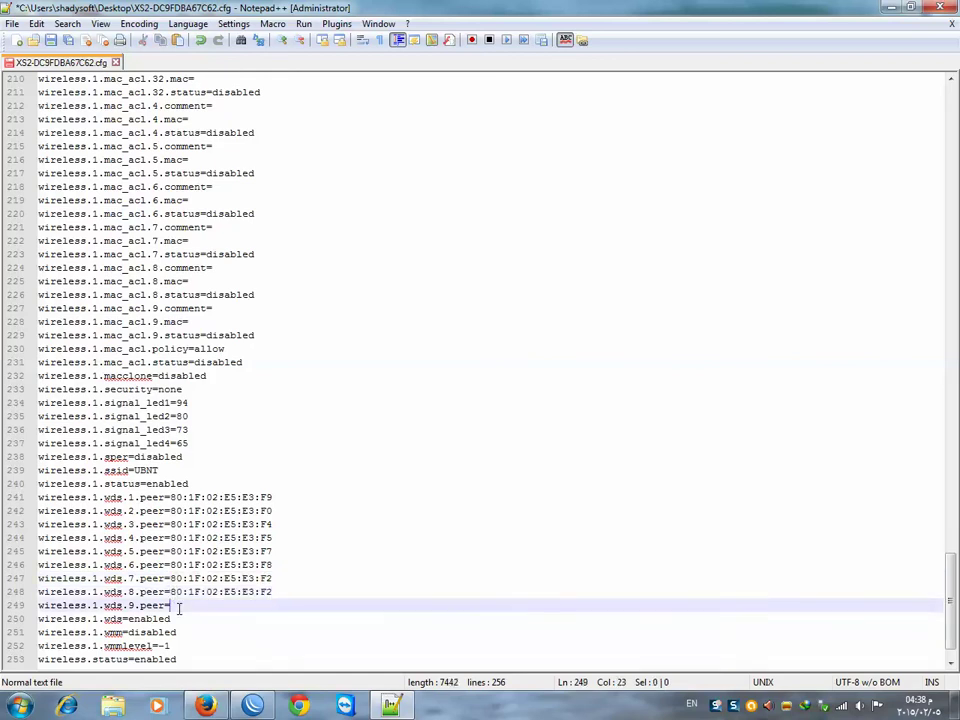
key(ctrl+v)
Change the fourth octet of the MAC address to E0 in wds.8.peer and to E2 in wds.9.peer
click(230, 592)
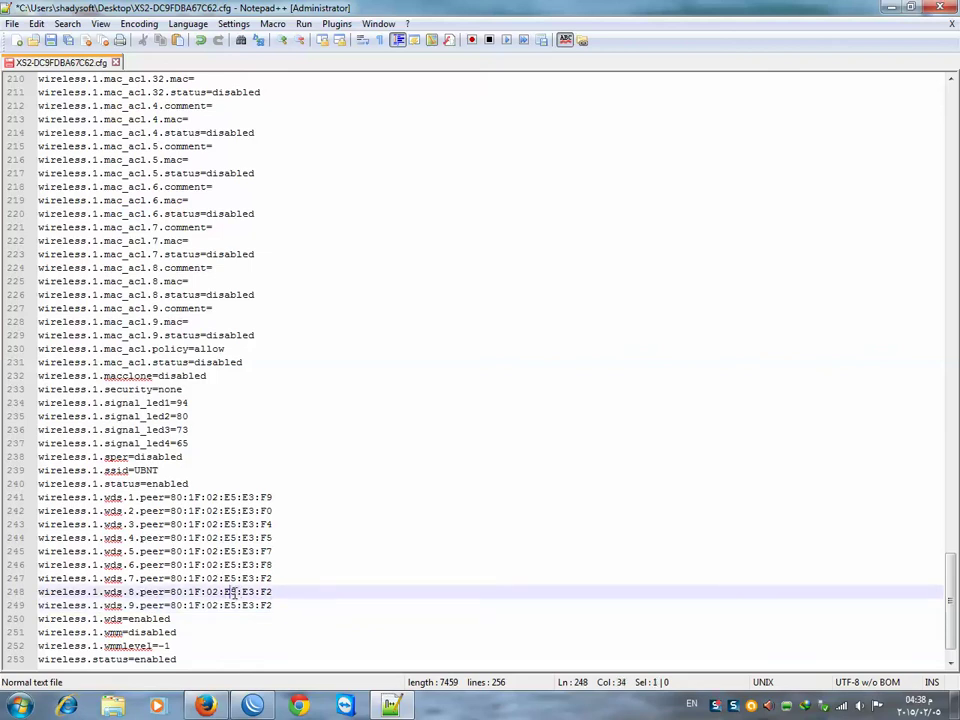
click(229, 606)
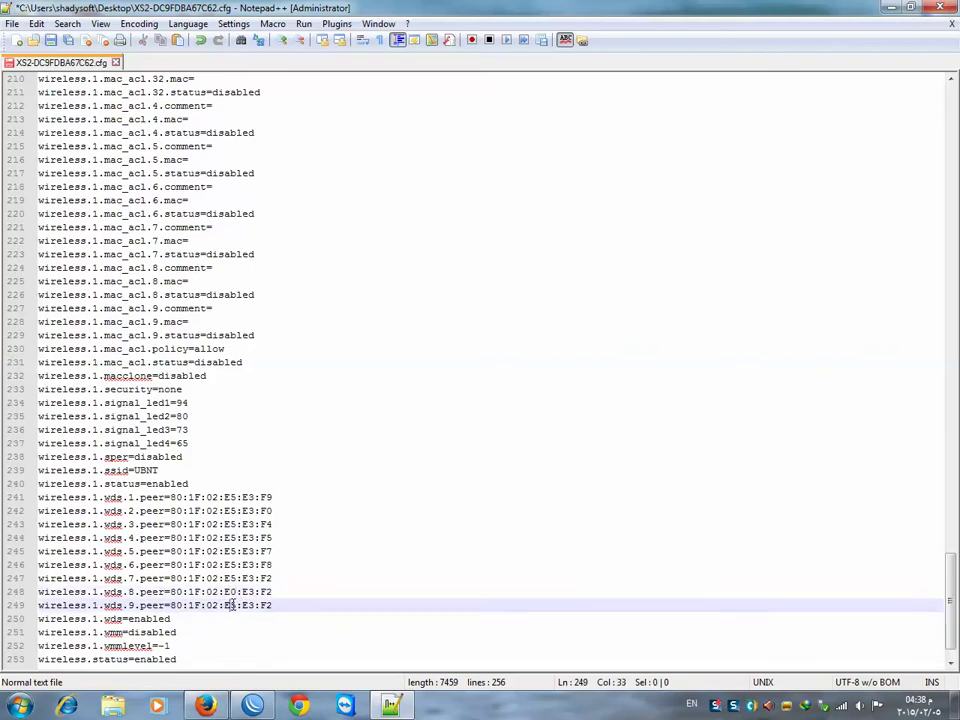
key(Delete)
text(2)
Save the edited XS2-DC9FDBA67C62.cfg file with its nine WDS peer lines and close the editor
drag(272, 606, 20, 500)
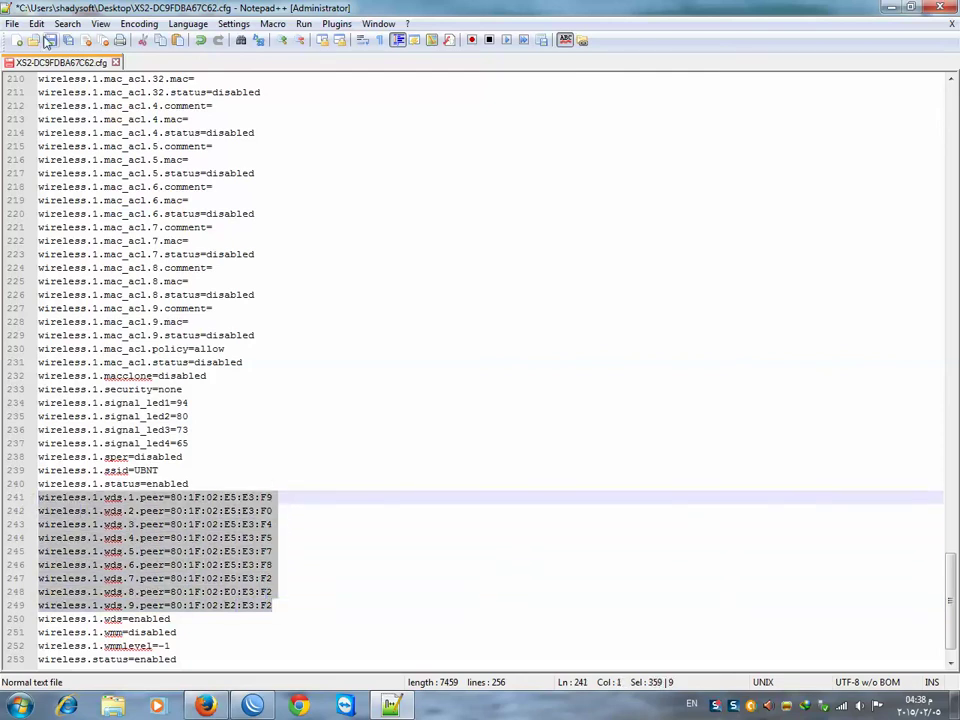
click(50, 41)
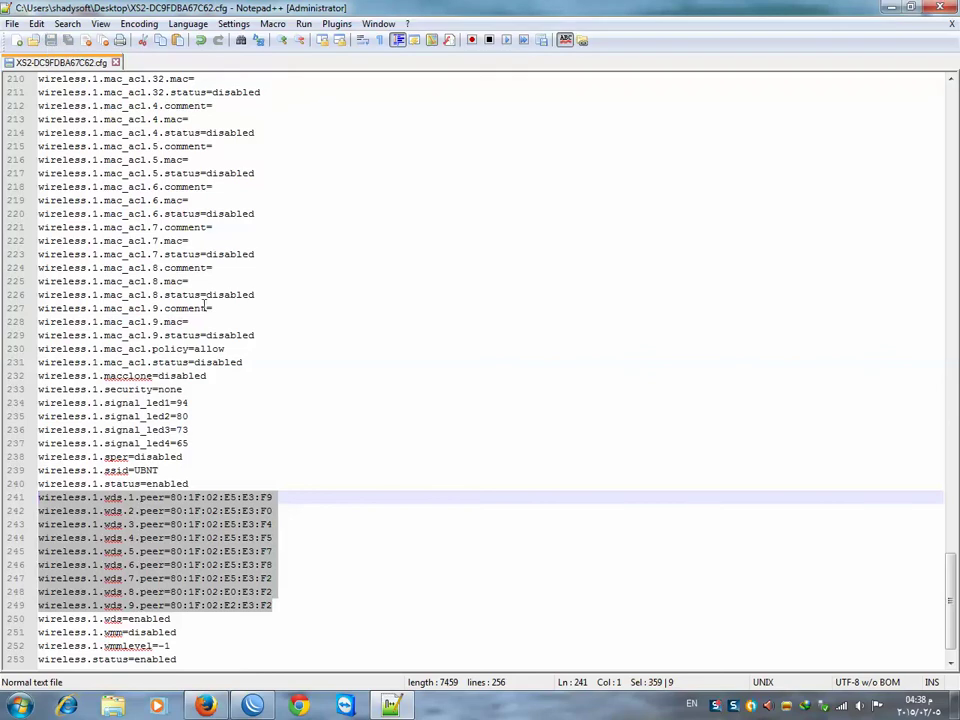
click(943, 12)
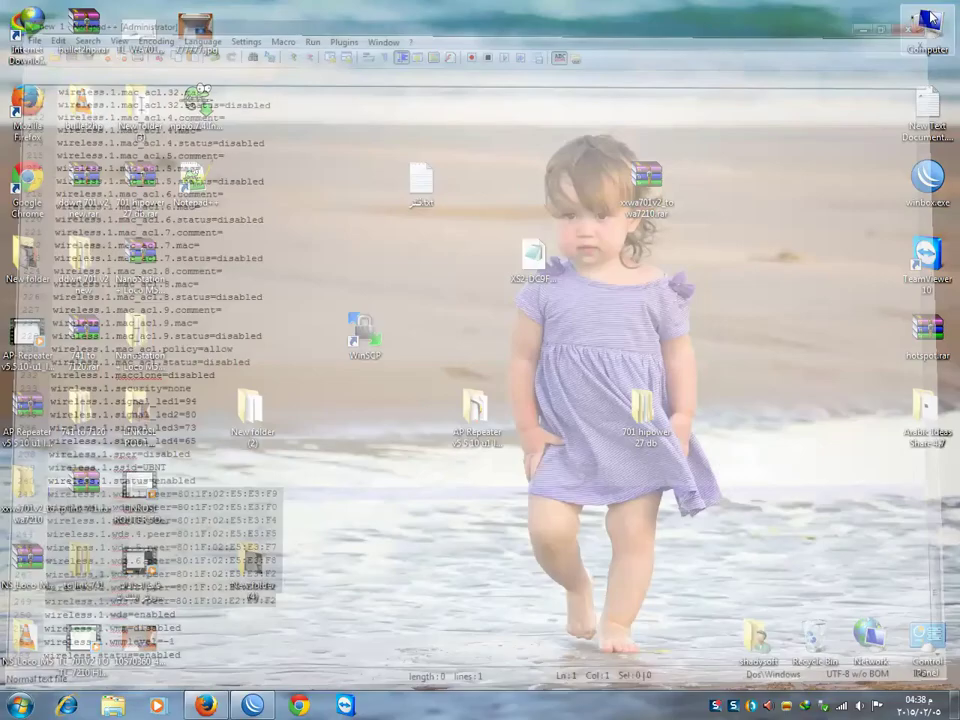
Switch to Firefox, reload the Bullet2 HP System page and log in to airOS with the prefilled credentials
click(206, 706)
scroll(709, 473, up, 6)
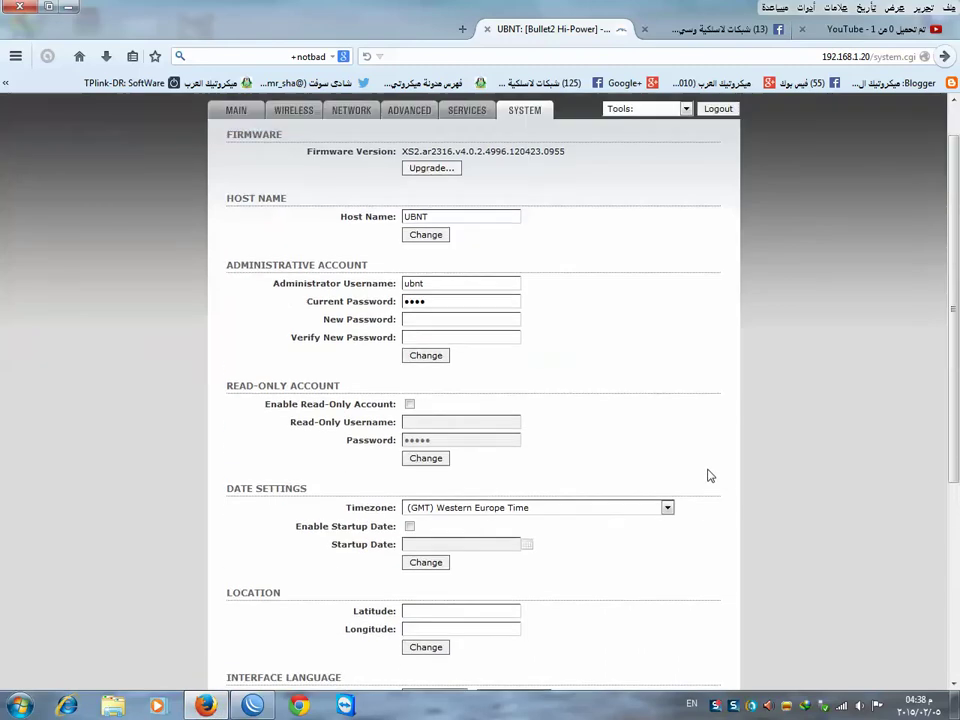
click(525, 154)
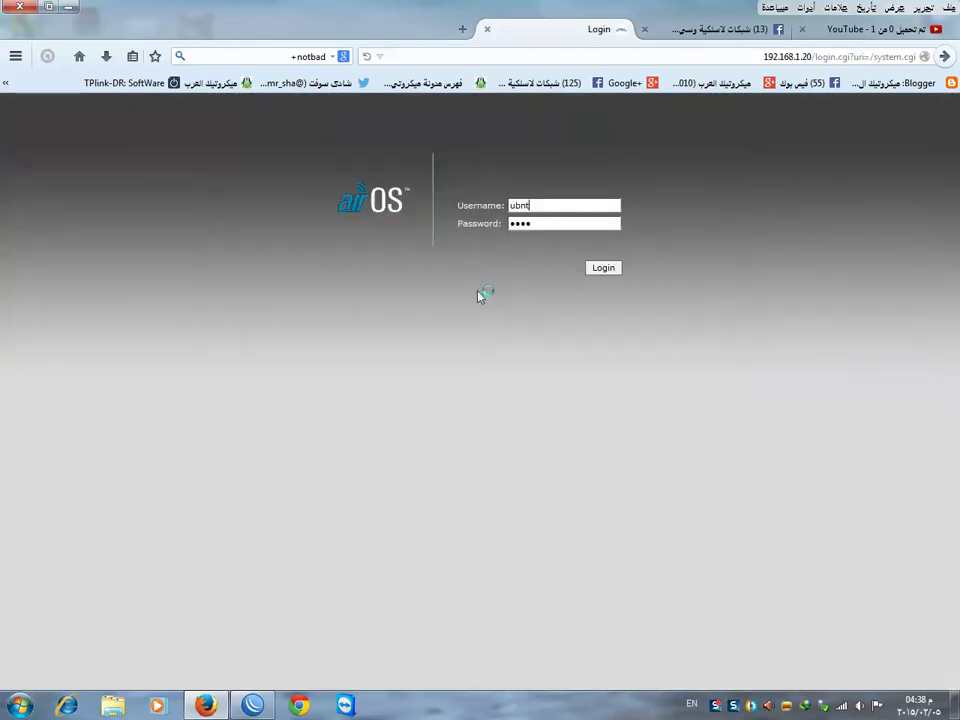
click(597, 270)
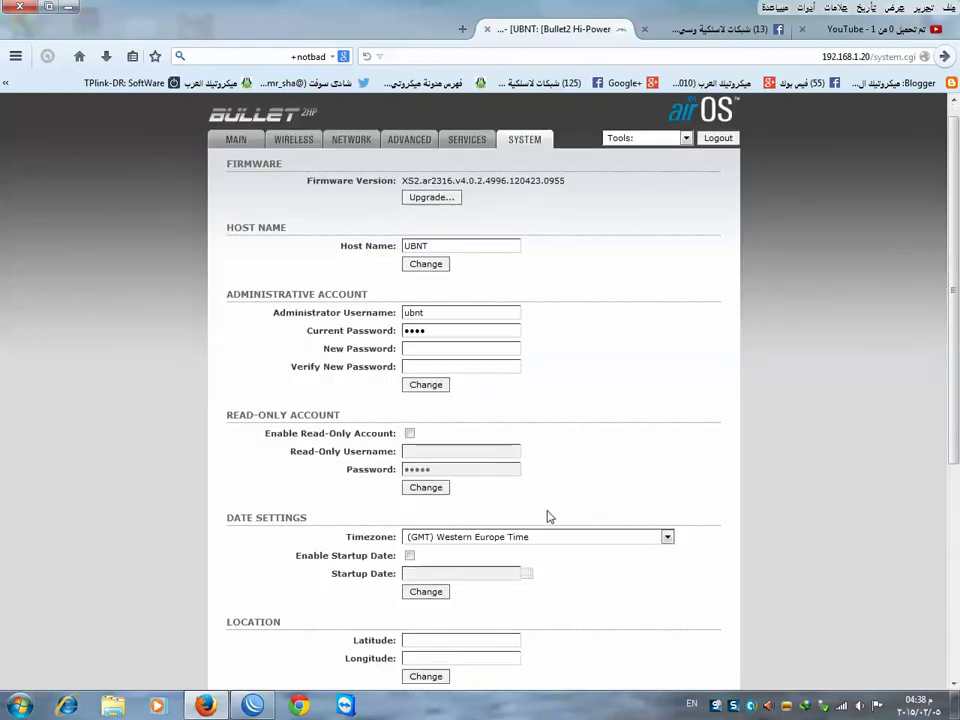
Upload the edited configuration file to the Bullet2 HP and apply the changes
scroll(549, 514, down, 6)
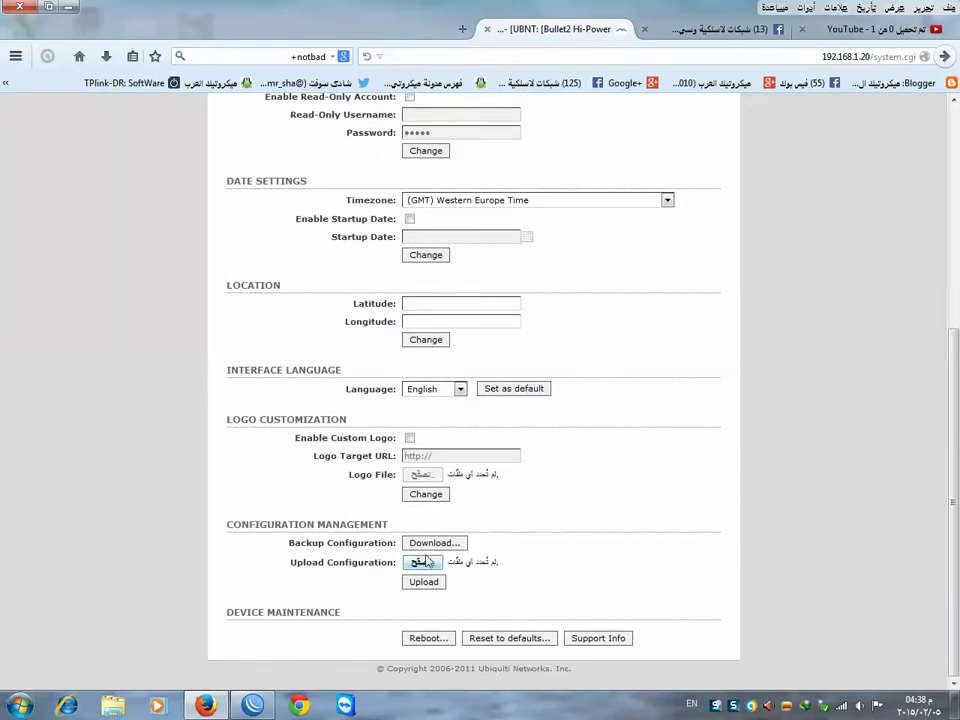
click(421, 563)
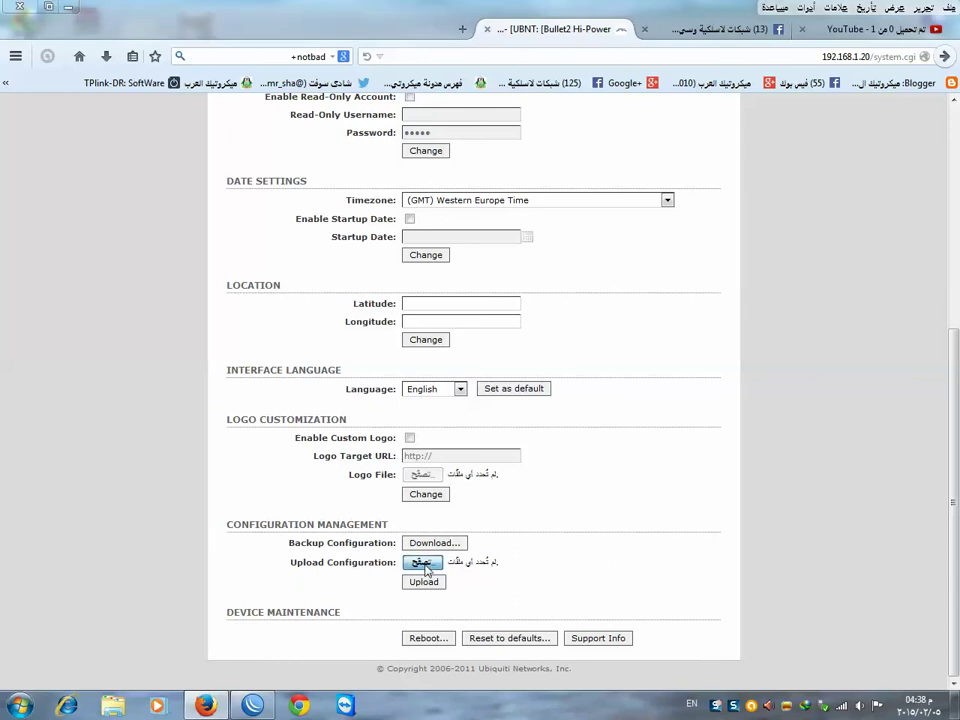
drag(476, 155, 477, 337)
double_click(225, 316)
click(424, 588)
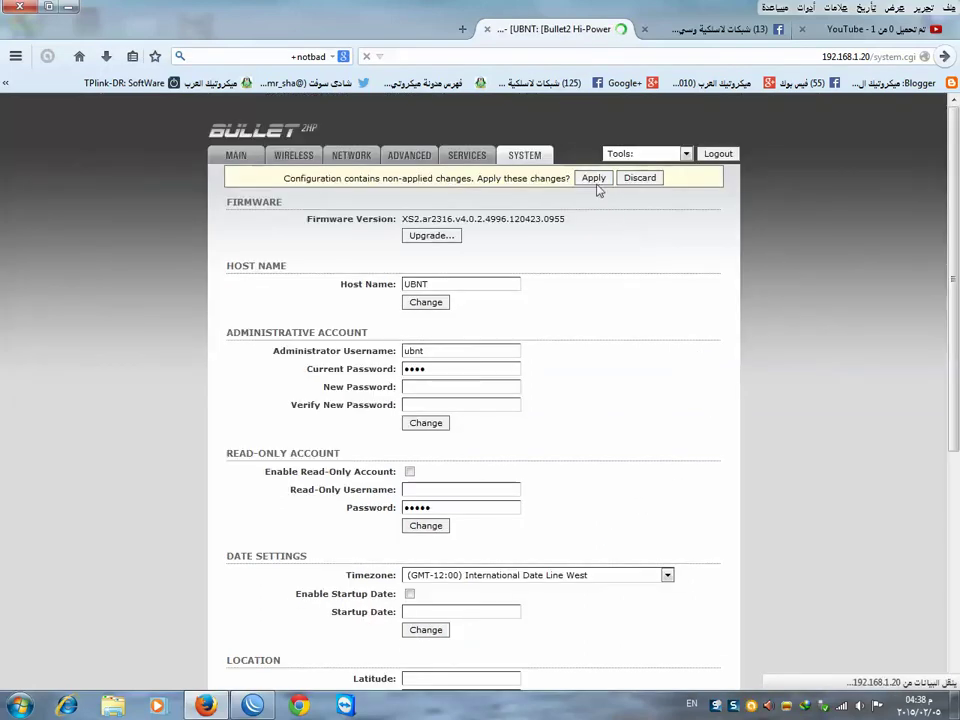
click(594, 178)
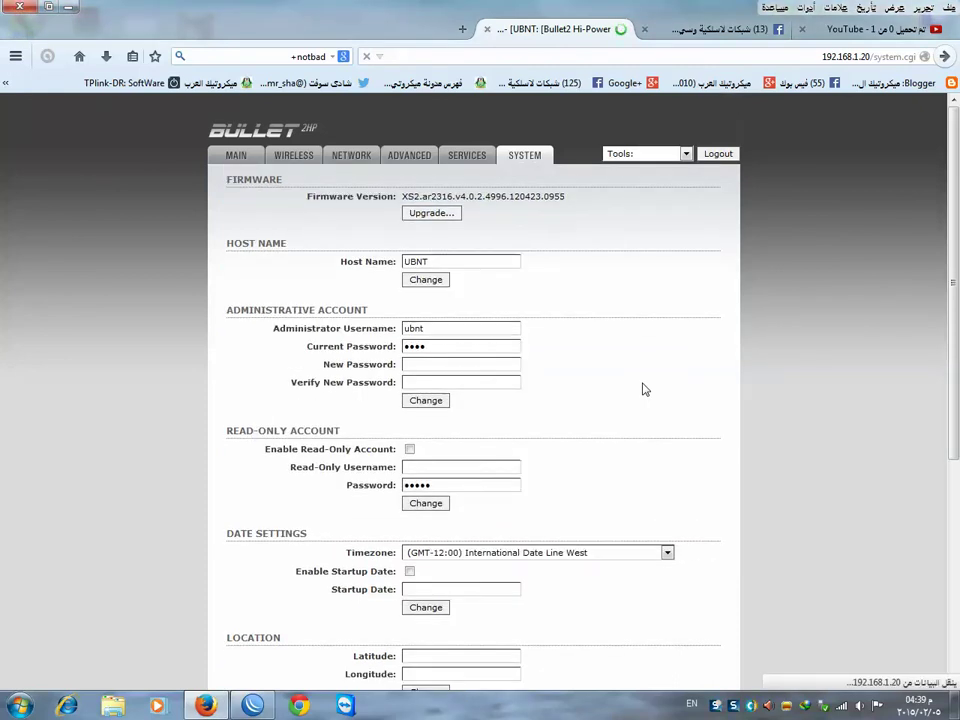
Examine the WDS peer MAC addresses in the device's basic wireless settings
click(284, 160)
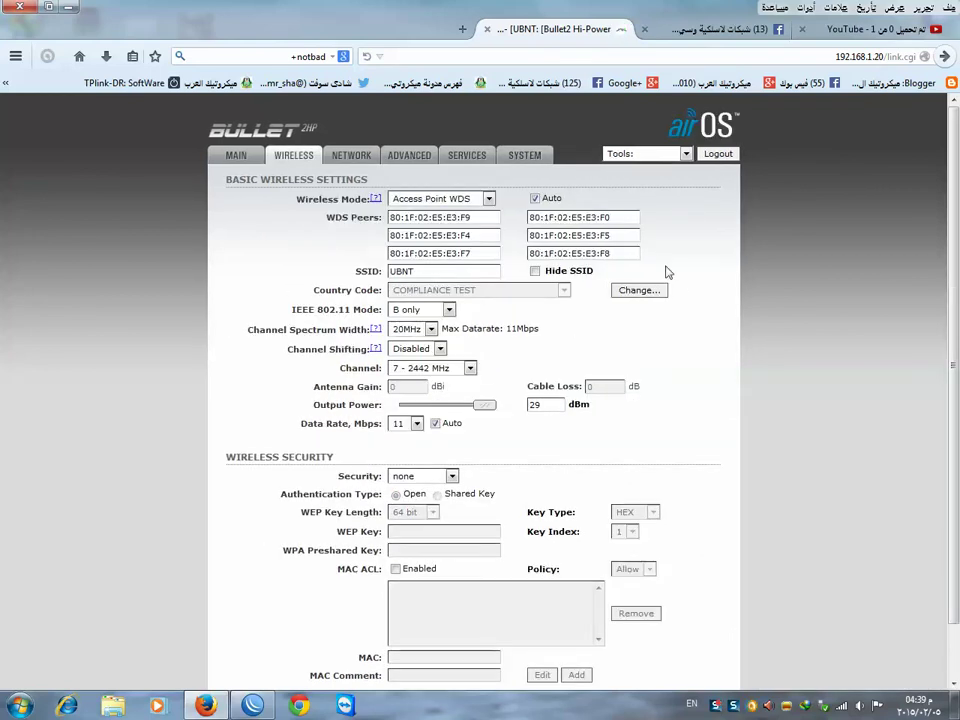
drag(482, 218, 368, 244)
drag(470, 254, 387, 254)
drag(615, 253, 533, 253)
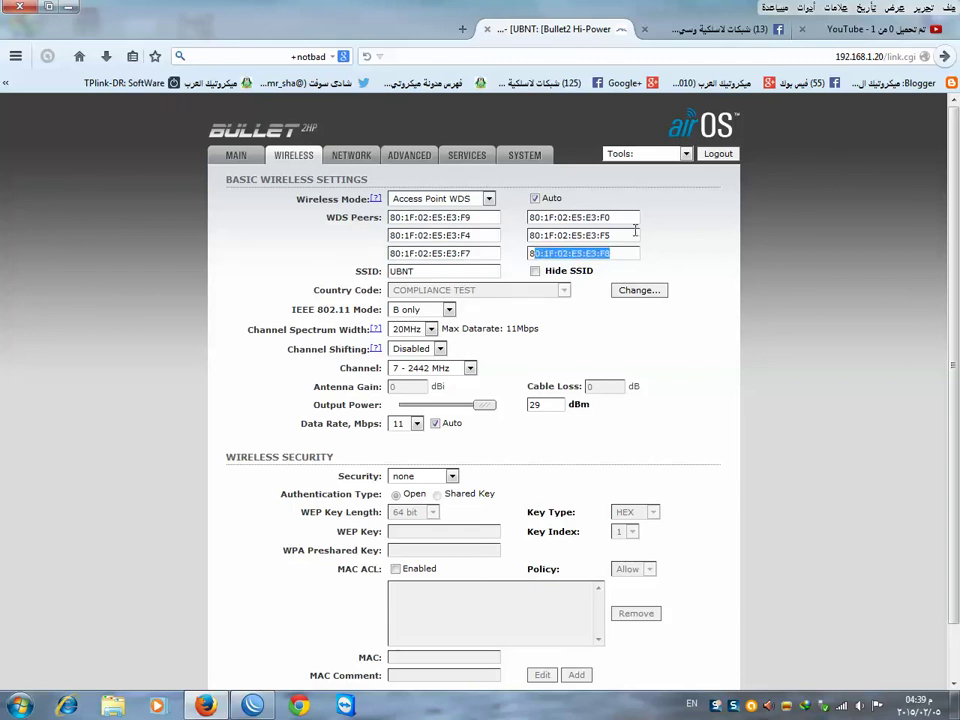
drag(613, 217, 550, 217)
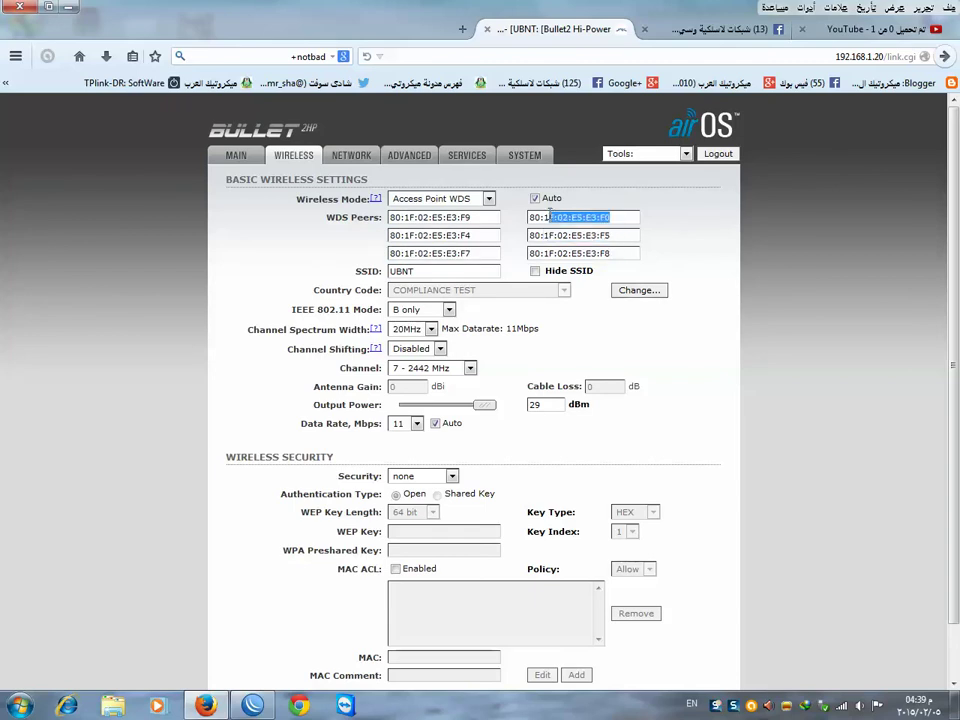
click(614, 341)
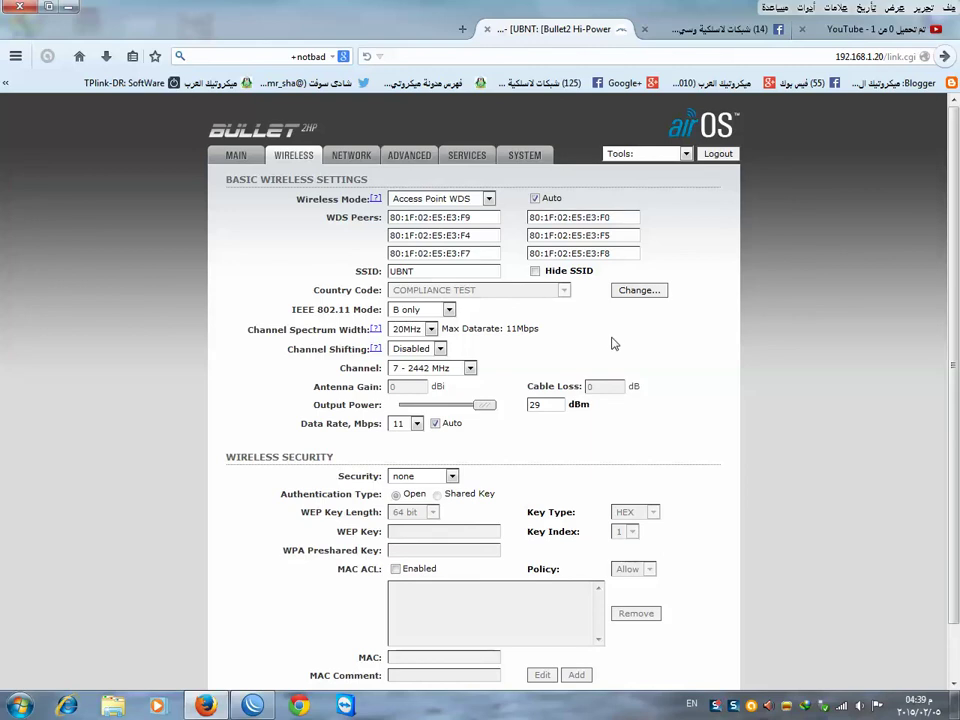